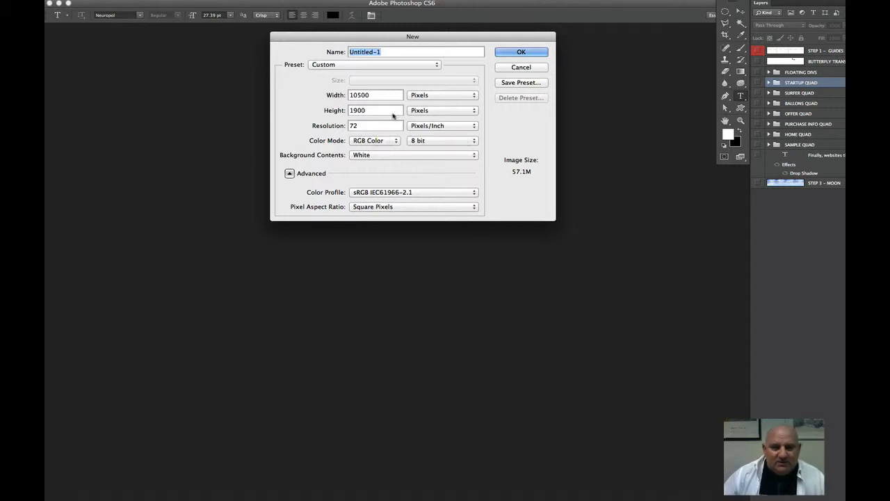
# Step: Create a white 10500 × 1900 pixel RGB document at 72 pixels/inch and show its rulers
pyautogui.click(520, 52)
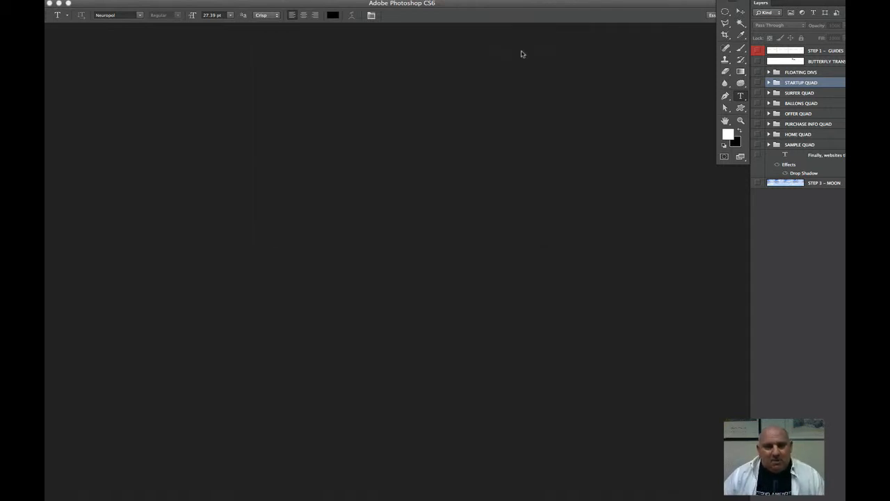
pyautogui.moveTo(429, 480); pyautogui.dragTo(440, 121)
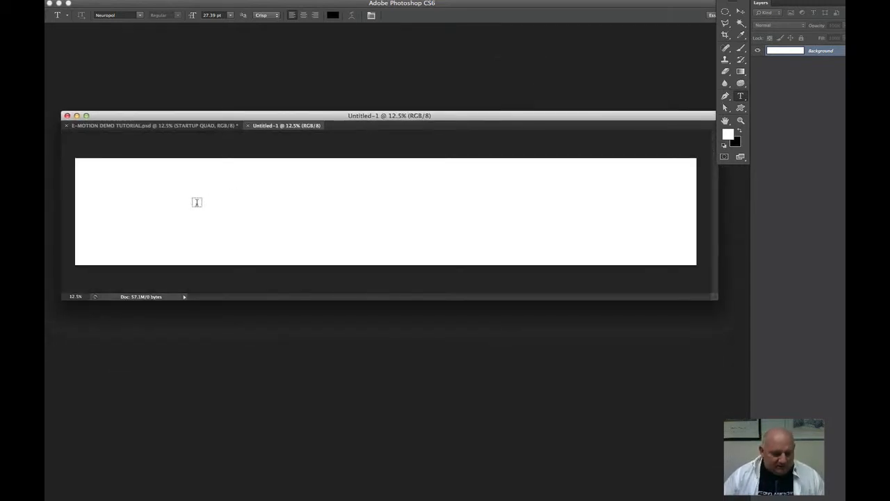
pyautogui.press('super+r')
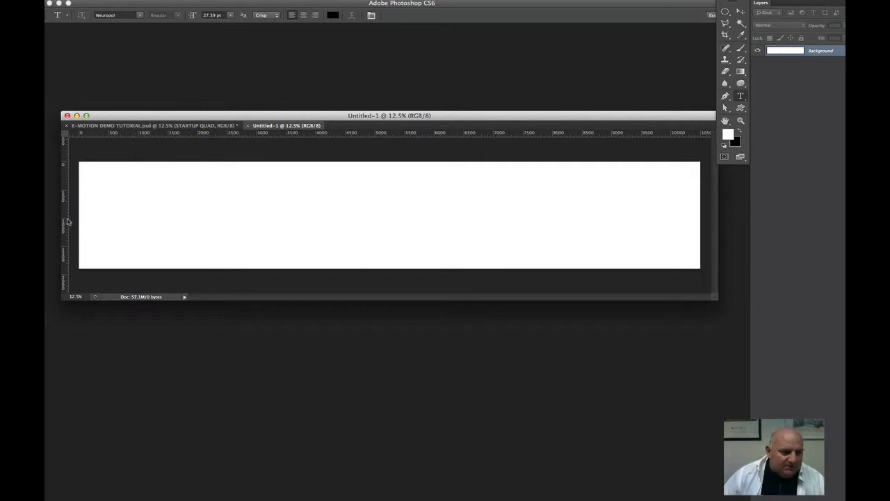
# Step: Place six vertical guides about every 1500 px across the canvas and one horizontal guide halfway down, forming fourteen quads
pyautogui.moveTo(67, 221); pyautogui.dragTo(167, 247)
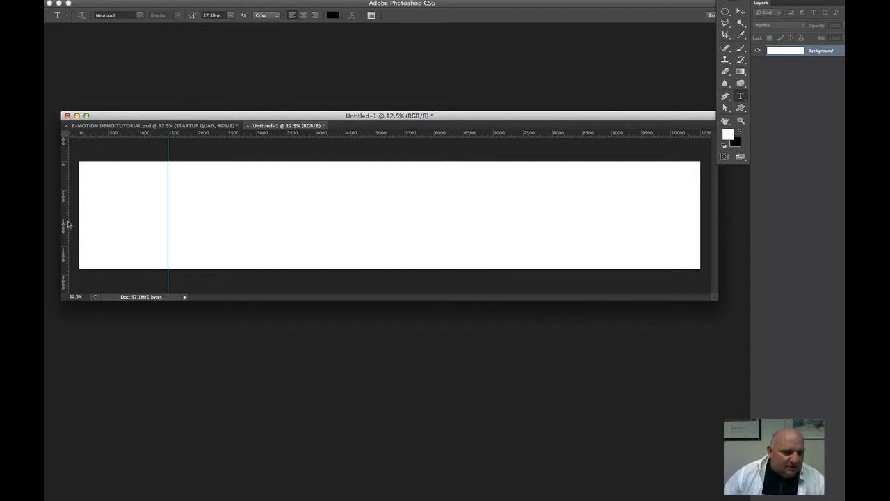
pyautogui.moveTo(67, 224); pyautogui.dragTo(257, 262)
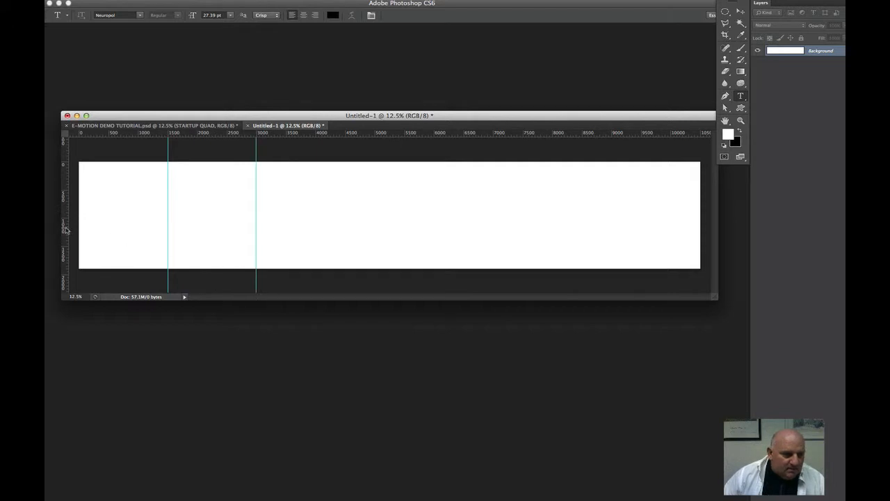
pyautogui.moveTo(66, 230); pyautogui.dragTo(345, 263)
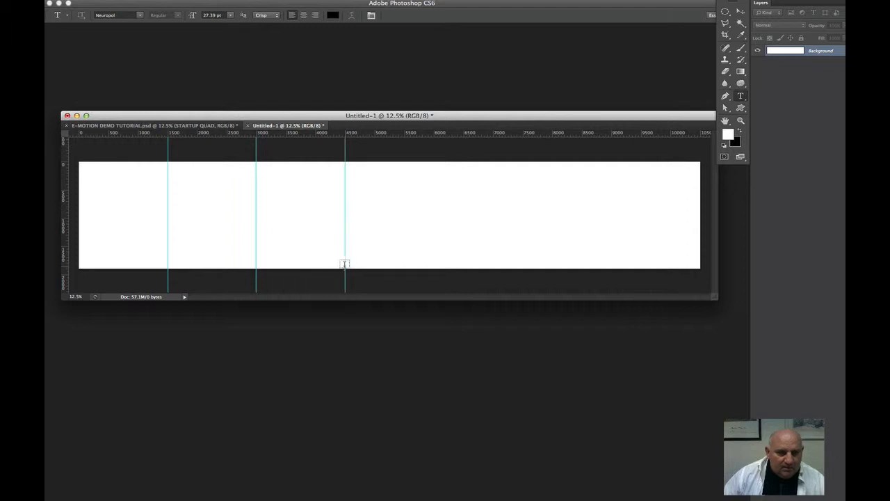
pyautogui.moveTo(69, 232); pyautogui.dragTo(433, 275)
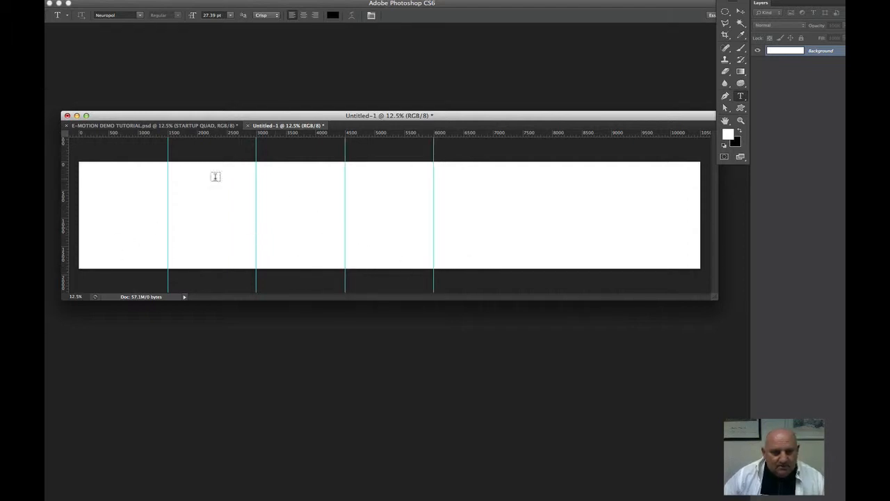
pyautogui.moveTo(65, 197); pyautogui.dragTo(523, 254)
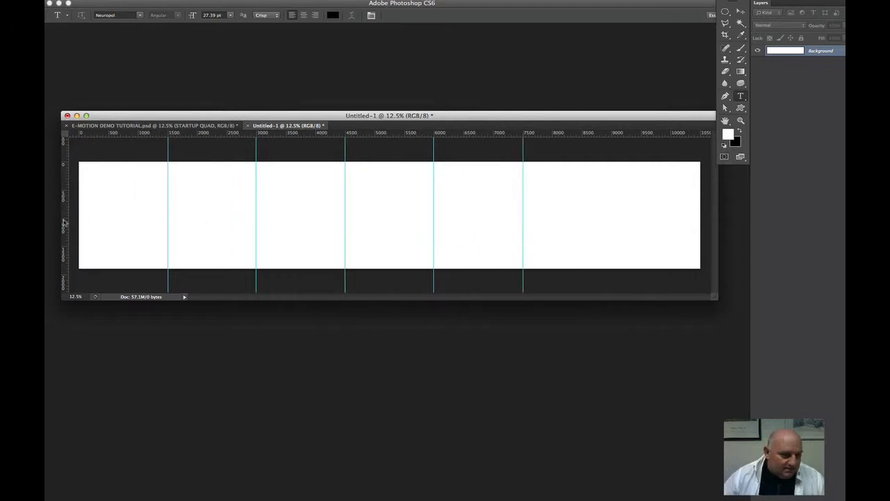
pyautogui.moveTo(66, 224); pyautogui.dragTo(610, 270)
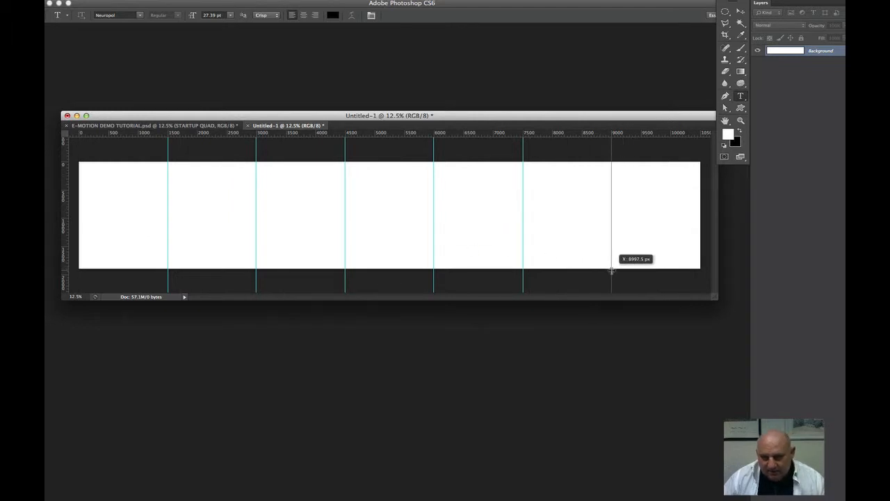
pyautogui.moveTo(631, 137); pyautogui.dragTo(633, 215)
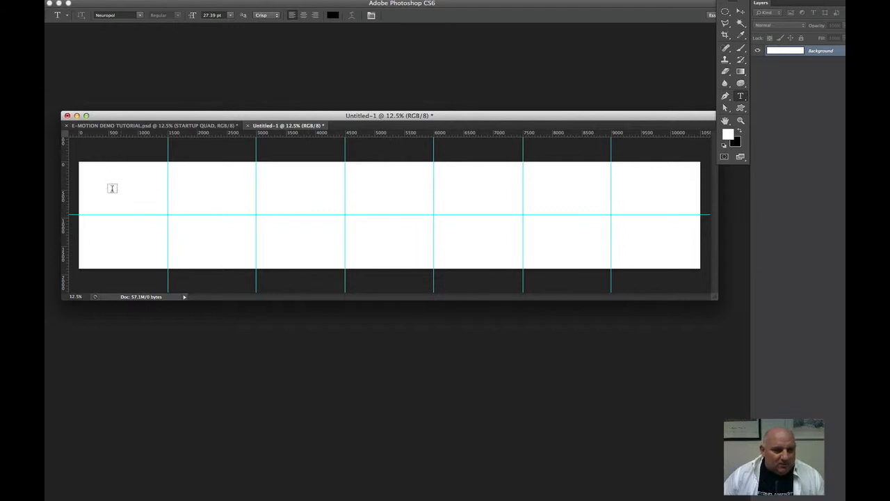
# Step: Discard the stray text box and close the new guide document without saving it
pyautogui.moveTo(186, 179); pyautogui.dragTo(224, 203)
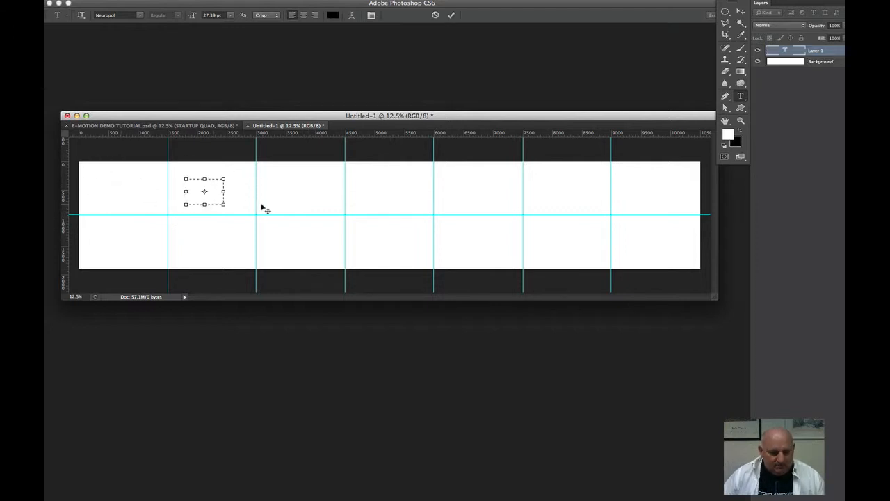
pyautogui.press('Escape')
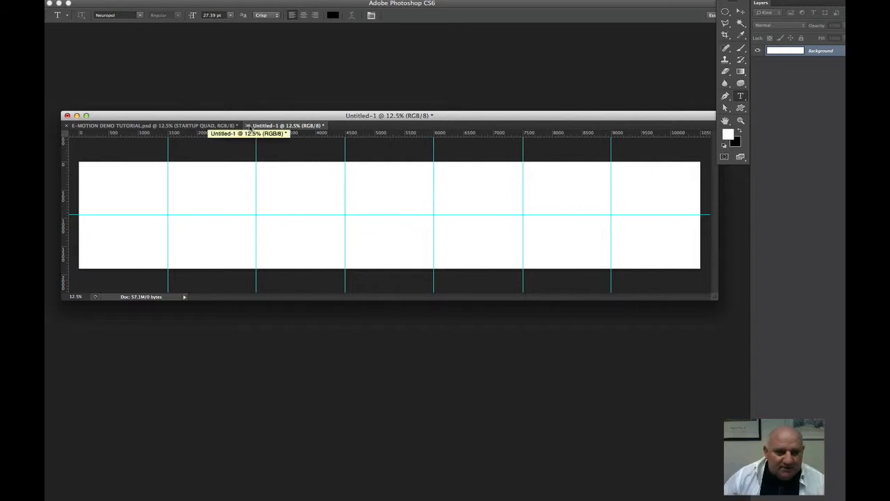
pyautogui.click(248, 126)
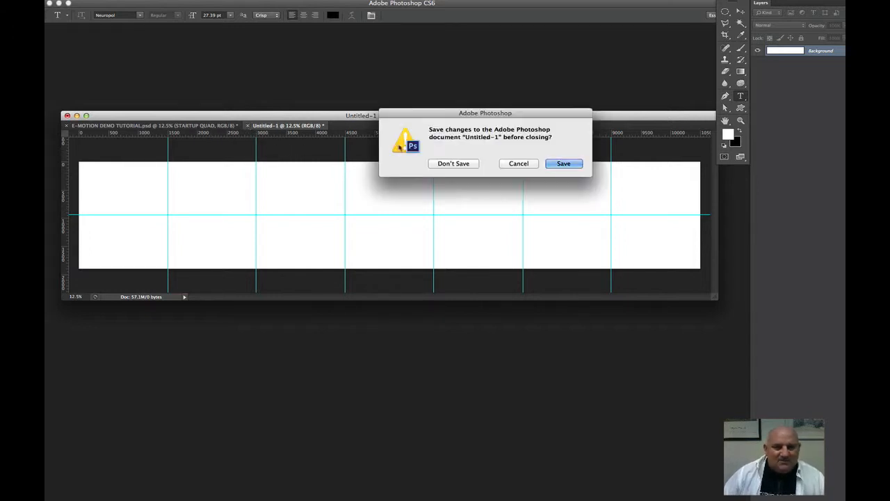
pyautogui.click(442, 163)
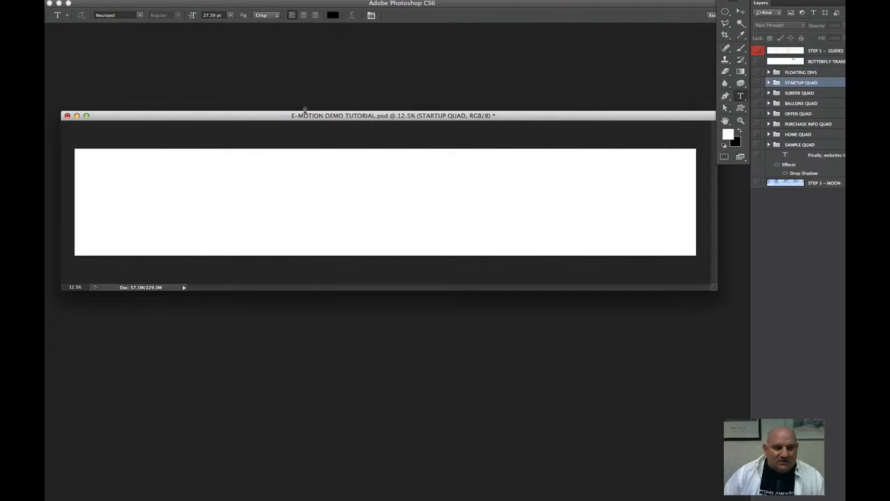
# Step: Reposition the E-MOTION DEMO TUTORIAL.psd window and enlarge it so the canvas has space around it
pyautogui.moveTo(301, 113); pyautogui.dragTo(292, 38)
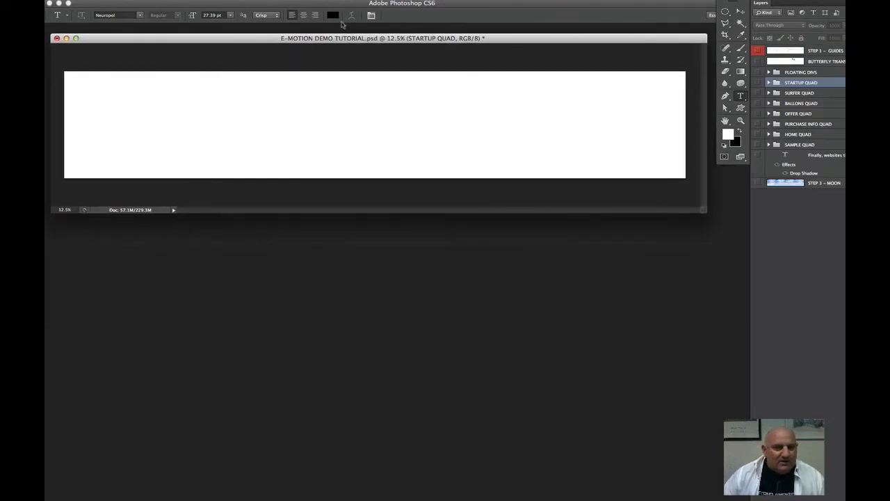
pyautogui.moveTo(407, 3); pyautogui.dragTo(386, 0)
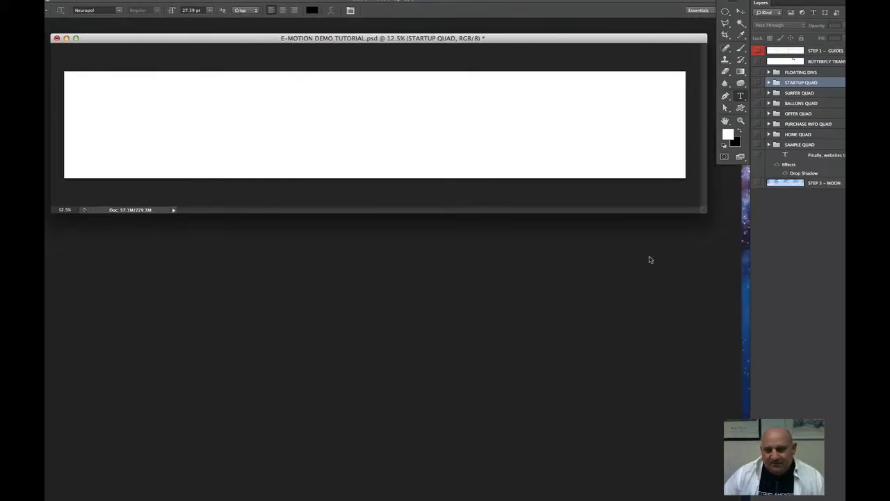
pyautogui.moveTo(702, 210); pyautogui.dragTo(732, 274)
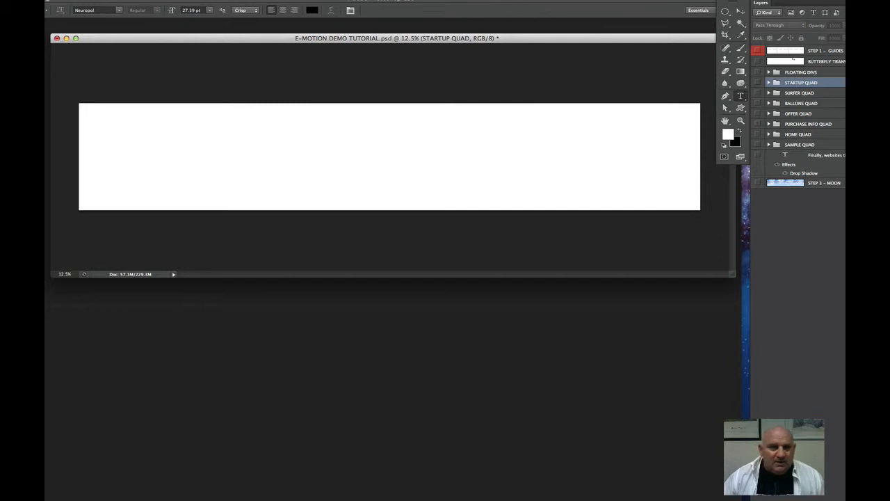
# Step: Display the tutorial document's guides and rulers and make the STEP 1 – GUIDES layer visible
pyautogui.click(316, 0)
pyautogui.moveTo(289, 0)
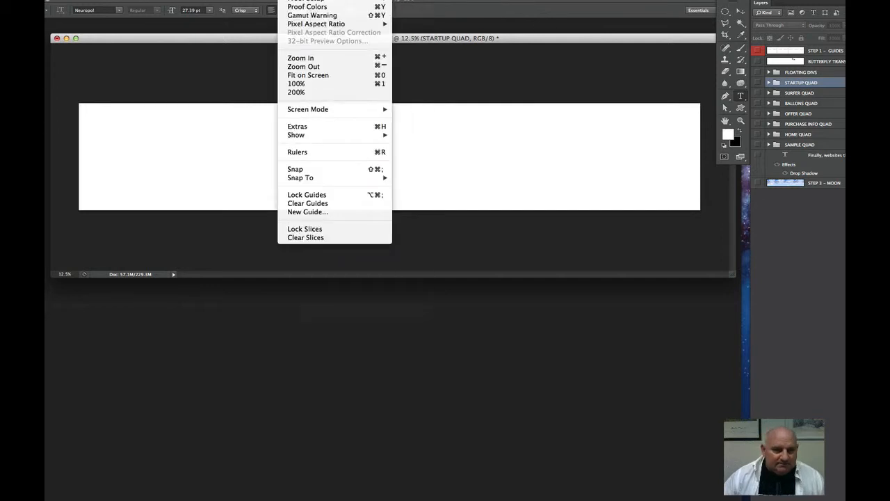
pyautogui.click(321, 204)
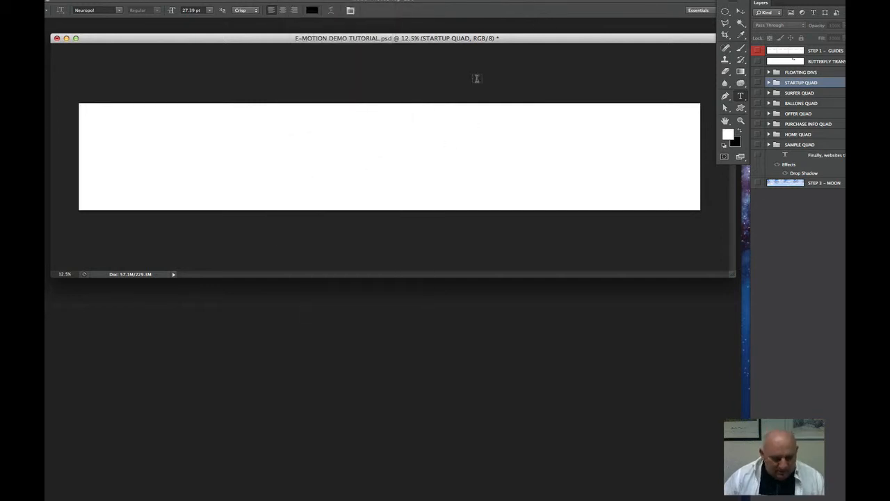
pyautogui.hotkey('ctrl', 'z')
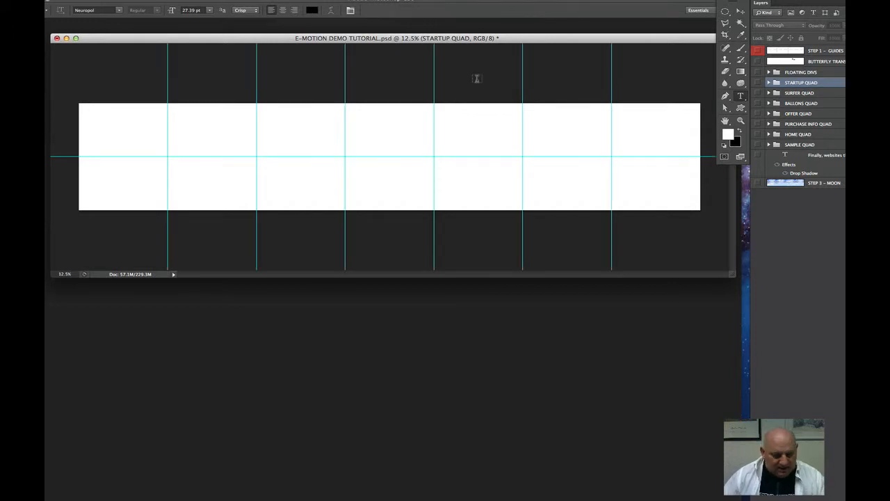
pyautogui.hotkey('ctrl', 'r')
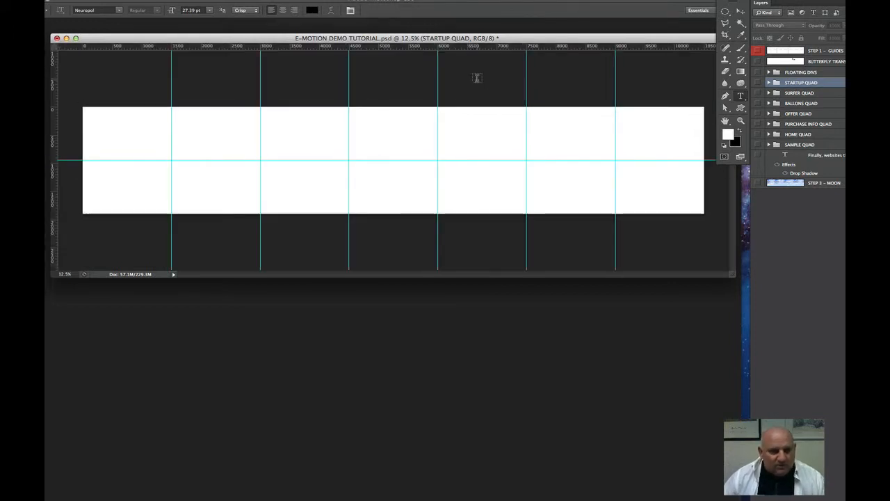
pyautogui.click(758, 52)
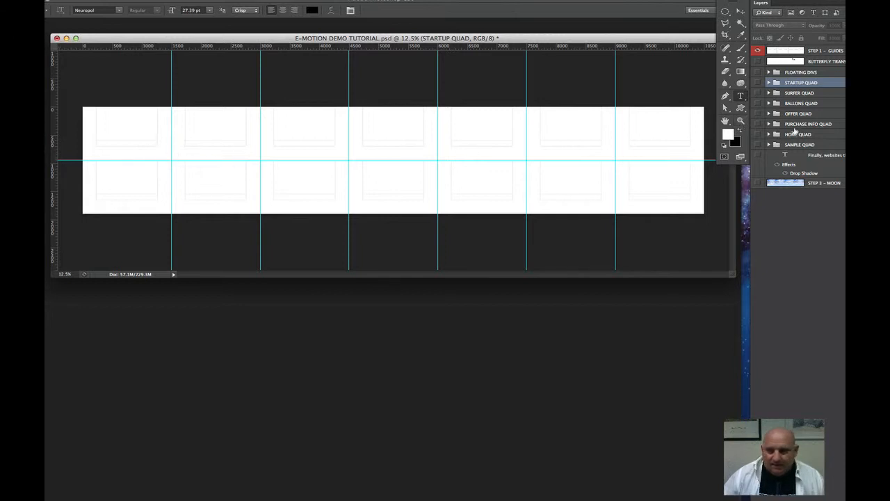
# Step: Zoom in to 100% on the outlined content area of the first upper quad to examine its layout
pyautogui.click(741, 119)
pyautogui.moveTo(190, 169); pyautogui.dragTo(133, 141)
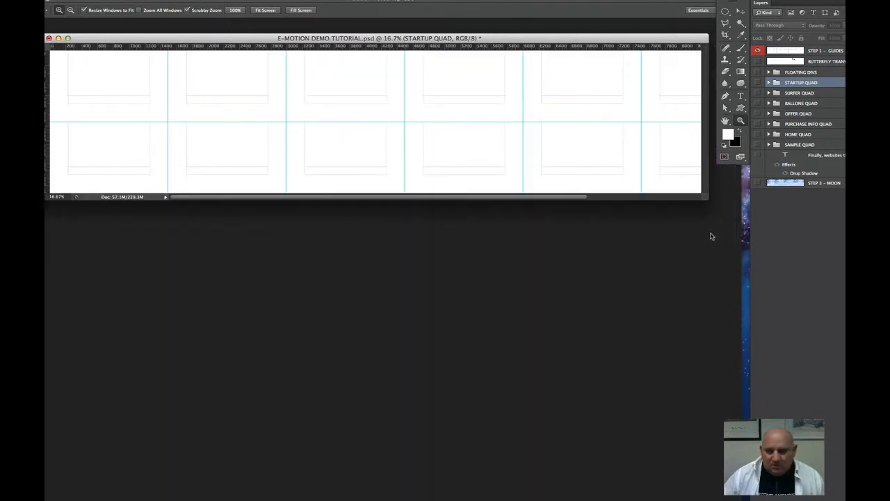
pyautogui.moveTo(706, 199); pyautogui.dragTo(754, 423)
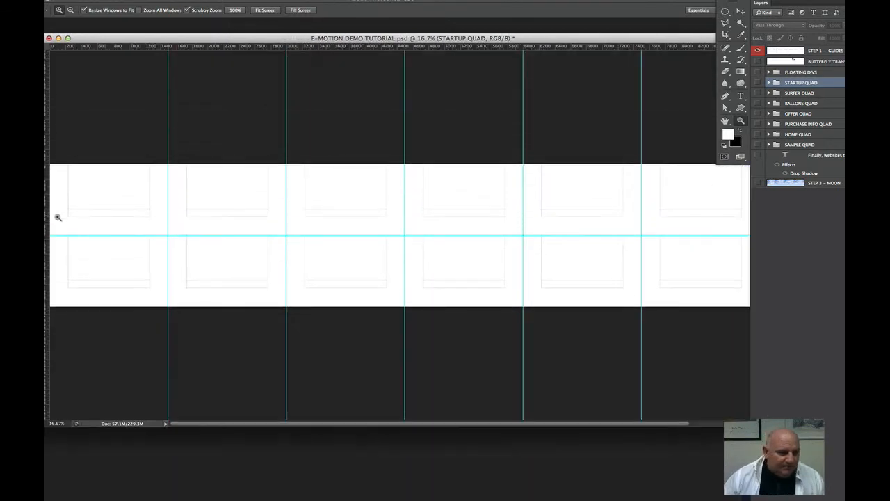
pyautogui.click(93, 213)
pyautogui.click(140, 127)
pyautogui.click(141, 123)
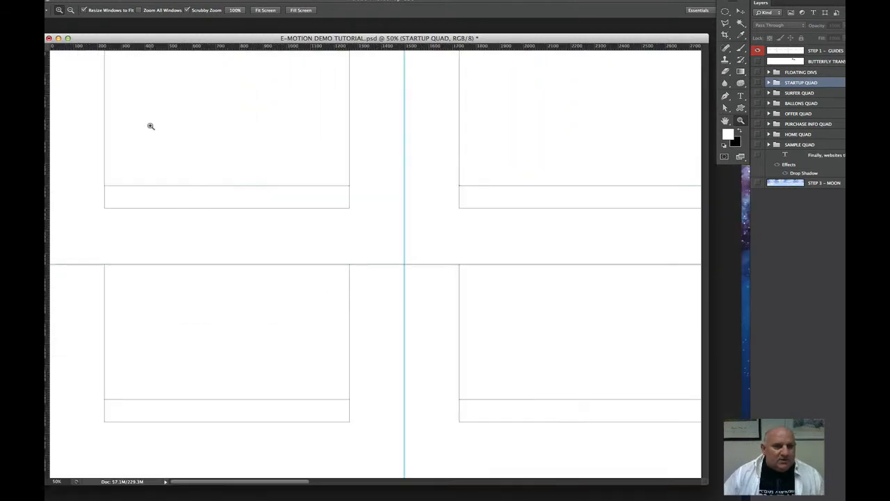
pyautogui.click(209, 140)
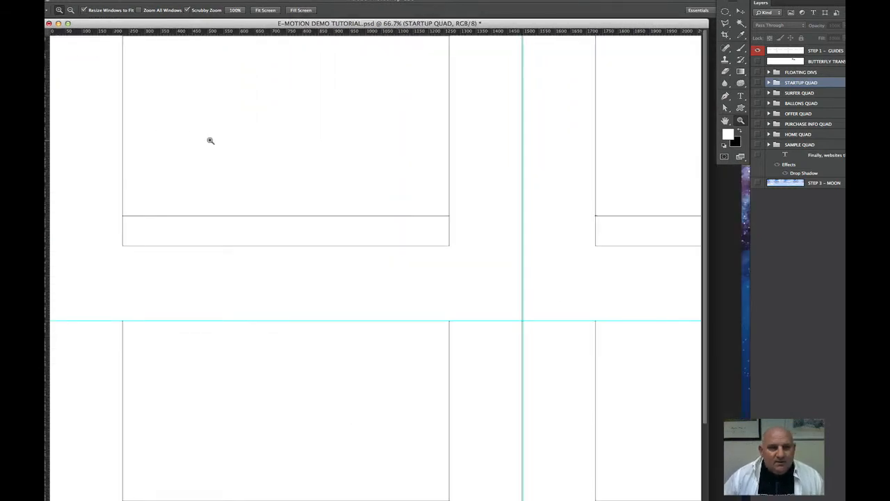
pyautogui.click(211, 140)
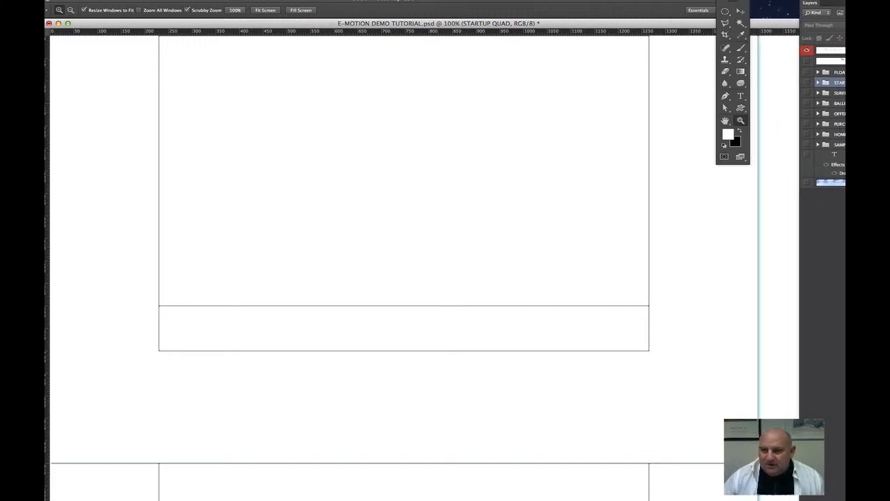
# Step: Move the toolbox off the canvas and set the ruler origin at the lower-left corner of the first quad's outline
pyautogui.moveTo(730, 2); pyautogui.dragTo(779, 2)
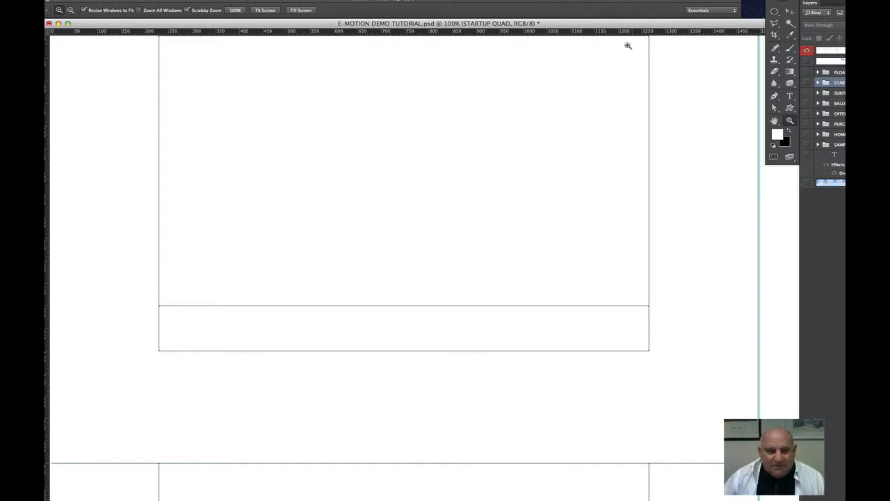
pyautogui.moveTo(48, 30); pyautogui.dragTo(159, 351)
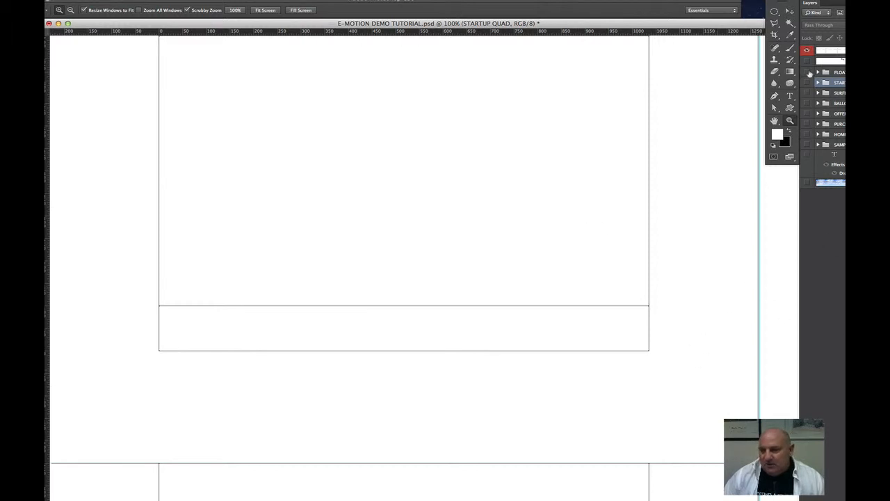
# Step: Shrink the document window so that it ends clear of the layers list, with the panels hidden while resizing
pyautogui.press('Tab')
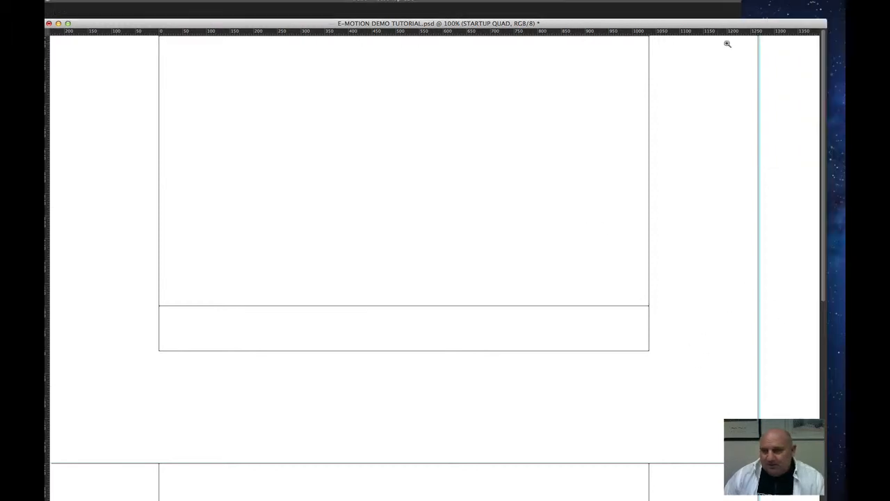
pyautogui.moveTo(826, 496); pyautogui.dragTo(767, 480)
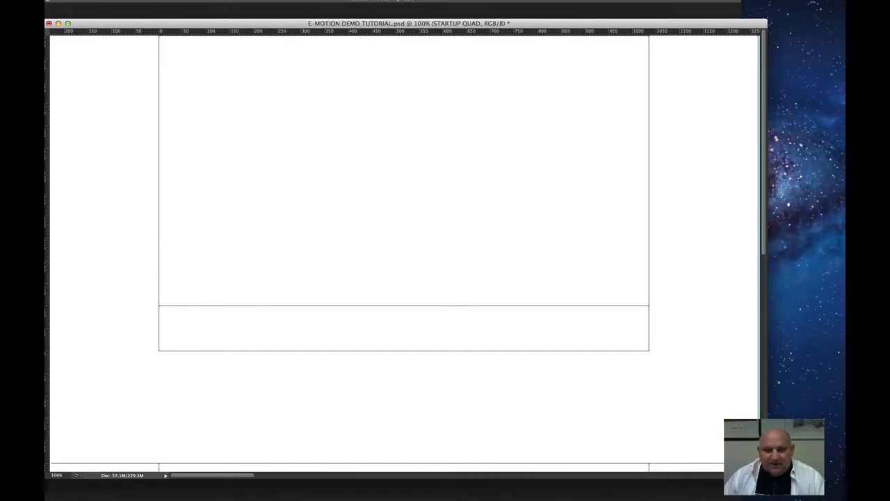
pyautogui.press('Tab')
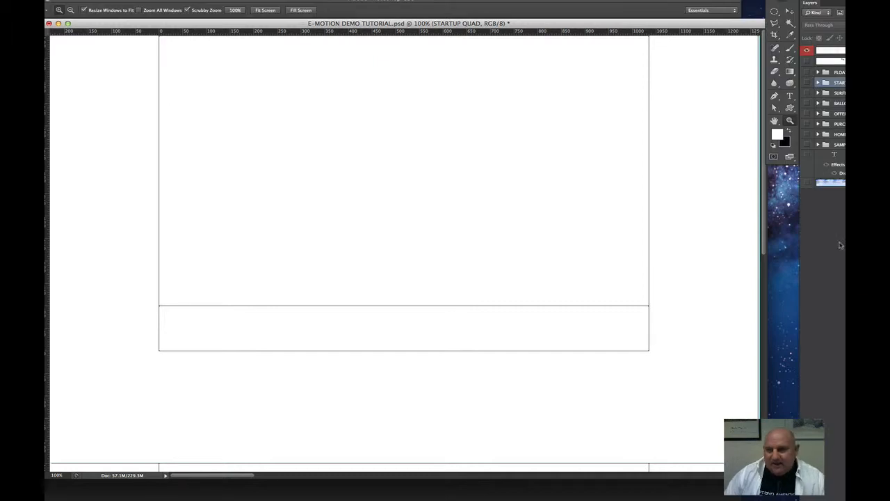
pyautogui.moveTo(206, 477)
pyautogui.mouseDown()
pyautogui.moveTo(438, 496)
pyautogui.moveTo(685, 488)
pyautogui.moveTo(178, 497)
pyautogui.moveTo(267, 495)
pyautogui.moveTo(216, 485)
pyautogui.mouseUp()
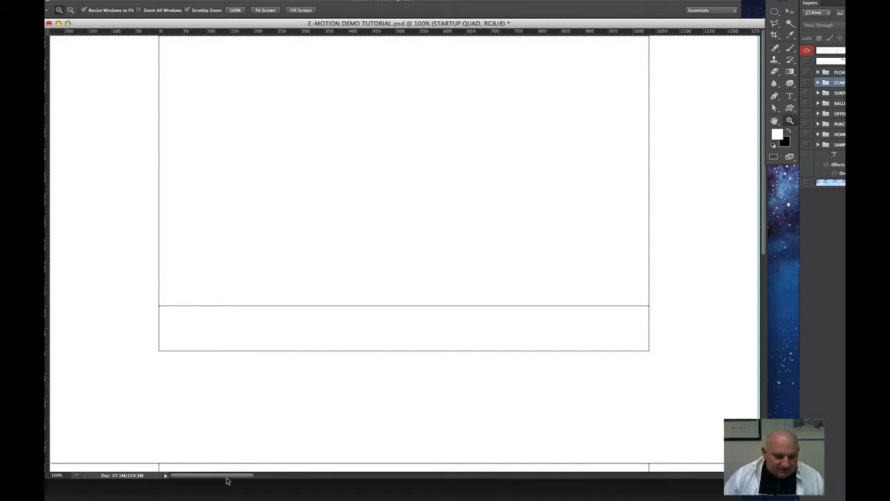
pyautogui.moveTo(224, 477); pyautogui.dragTo(199, 485)
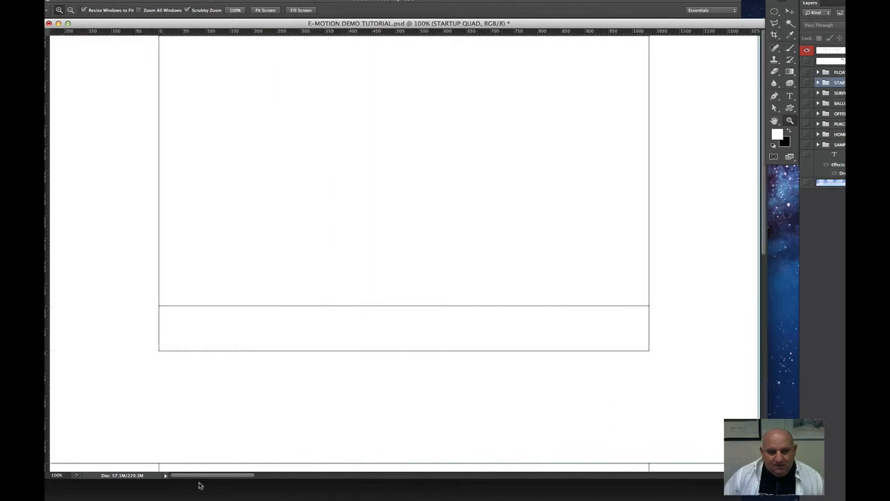
# Step: Keep the guides layer's colour label red, select that layer and make the sky background layer visible
pyautogui.rightClick(810, 50)
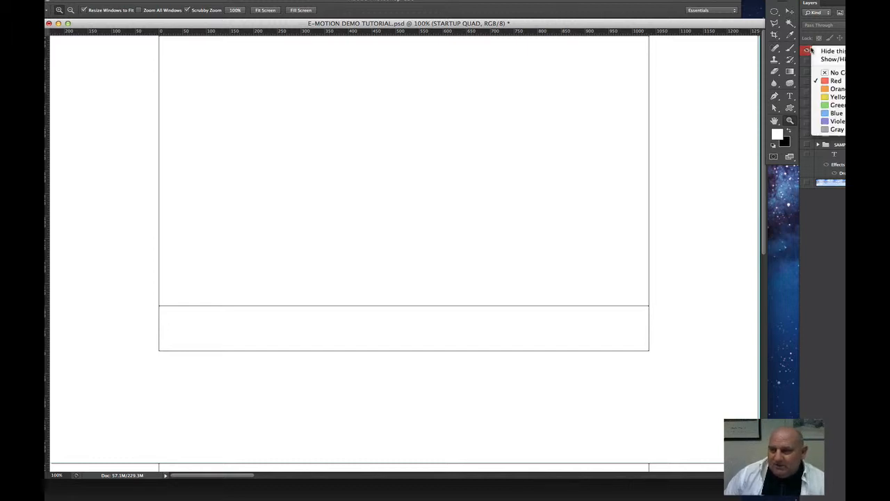
pyautogui.click(823, 82)
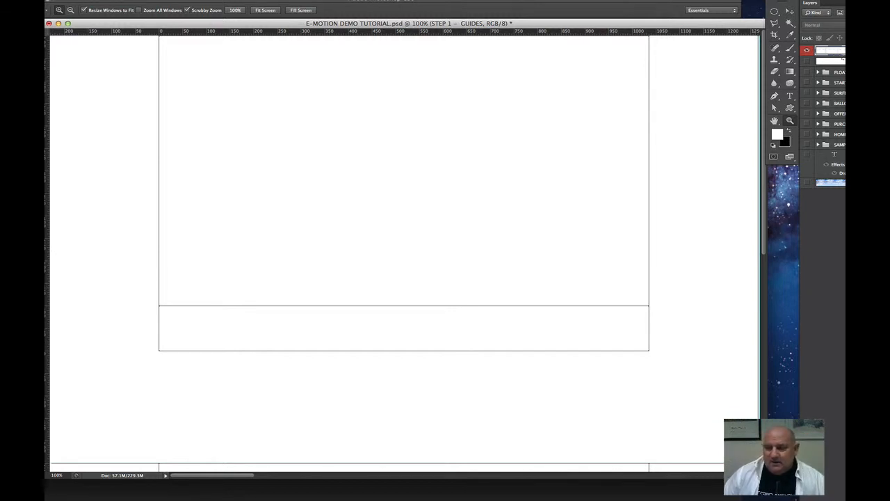
pyautogui.click(807, 183)
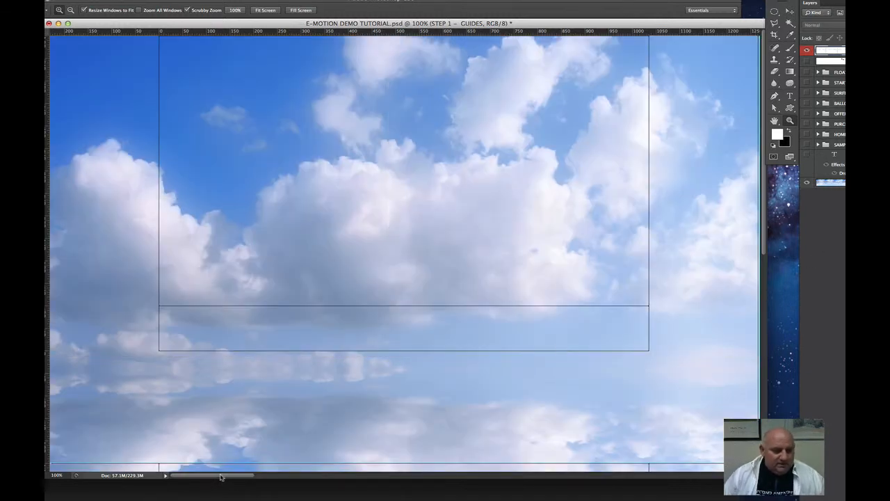
# Step: Examine the guide outlines against the sky background across the upper and lower quads, from the first column to the last
pyautogui.moveTo(220, 477); pyautogui.dragTo(385, 496)
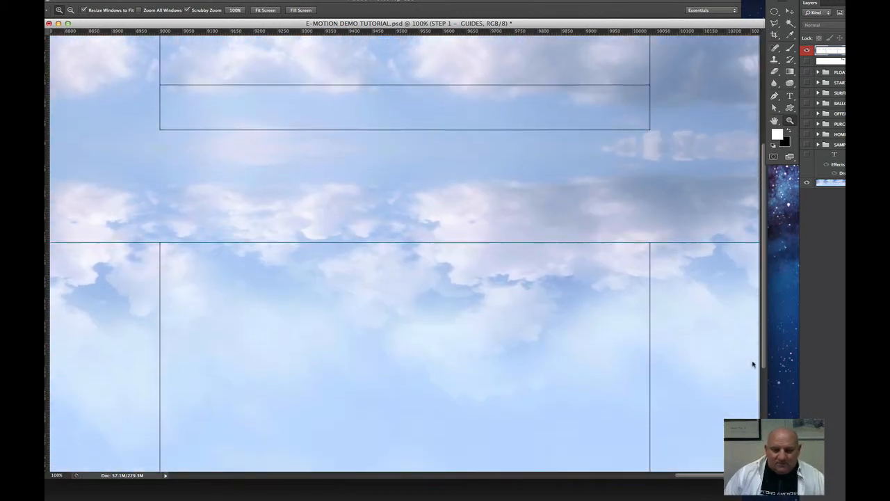
pyautogui.scroll(-5, 752, 364)
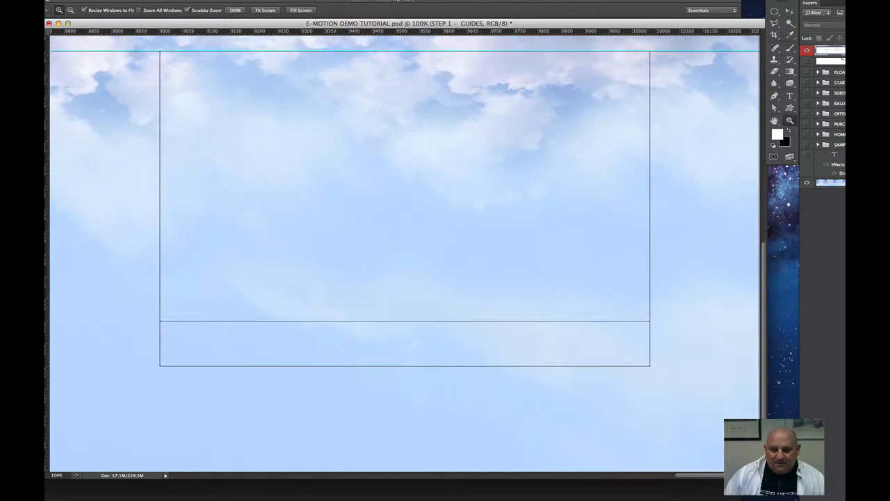
pyautogui.scroll(6, 405, 250)
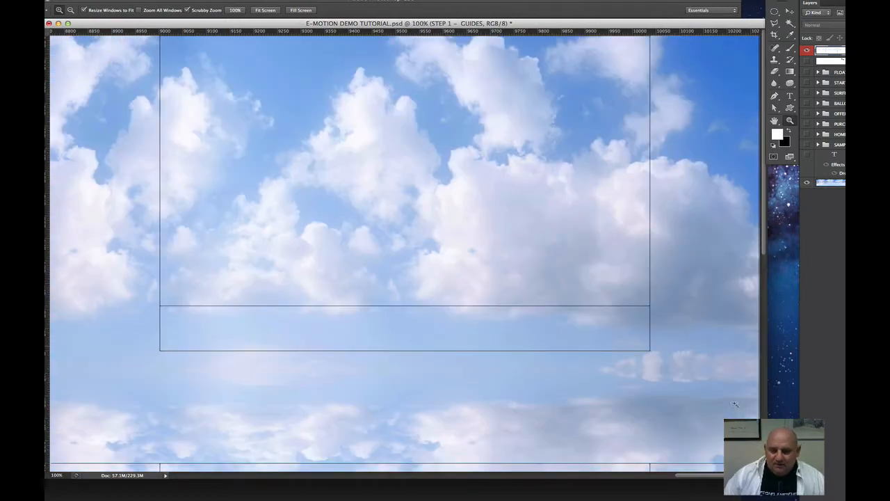
pyautogui.moveTo(709, 478); pyautogui.dragTo(165, 479)
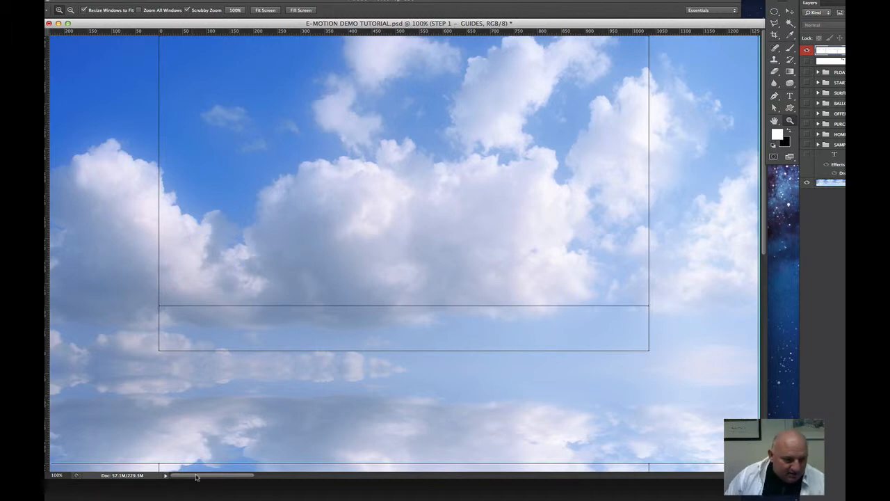
pyautogui.moveTo(196, 477); pyautogui.dragTo(224, 484)
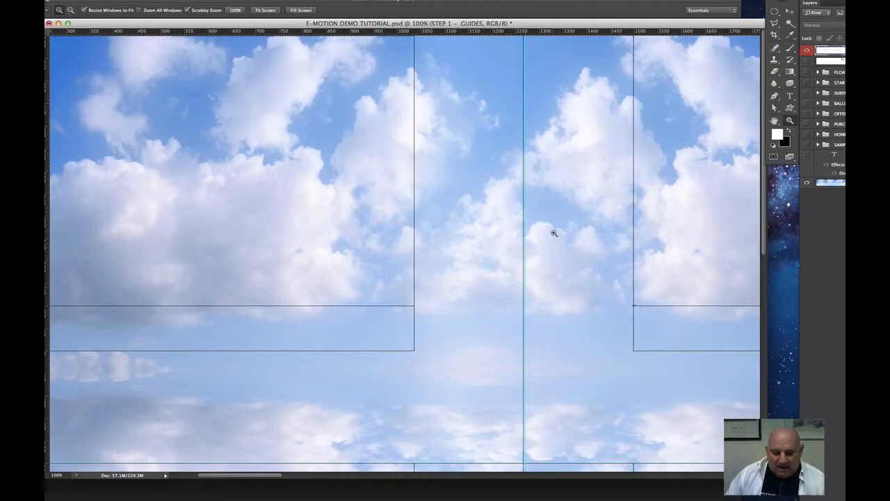
pyautogui.moveTo(547, 232); pyautogui.dragTo(230, 256)
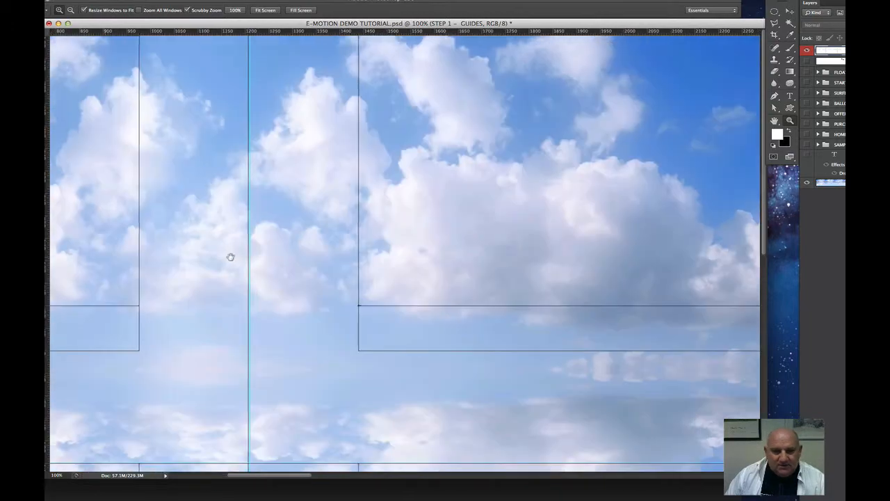
pyautogui.moveTo(543, 243); pyautogui.dragTo(170, 258)
pyautogui.moveTo(508, 244)
pyautogui.mouseDown()
pyautogui.moveTo(358, 270)
pyautogui.moveTo(202, 278)
pyautogui.mouseUp()
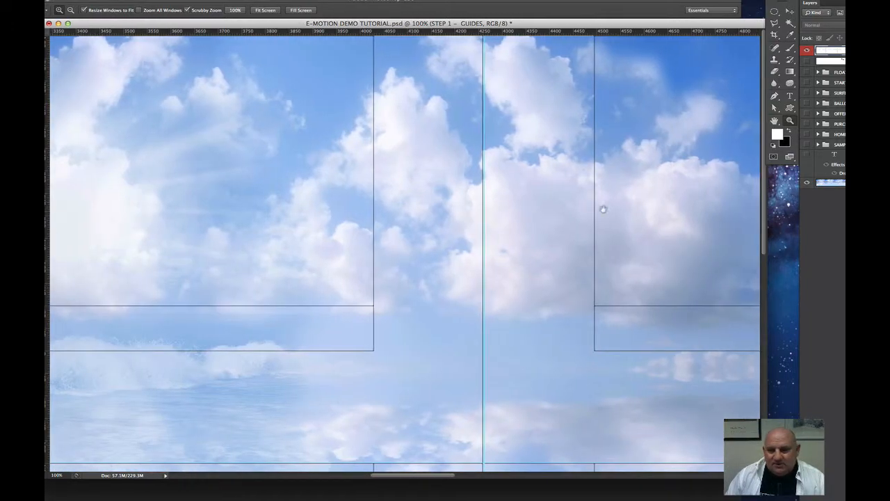
pyautogui.moveTo(603, 210); pyautogui.dragTo(362, 233)
pyautogui.moveTo(659, 225); pyautogui.dragTo(348, 247)
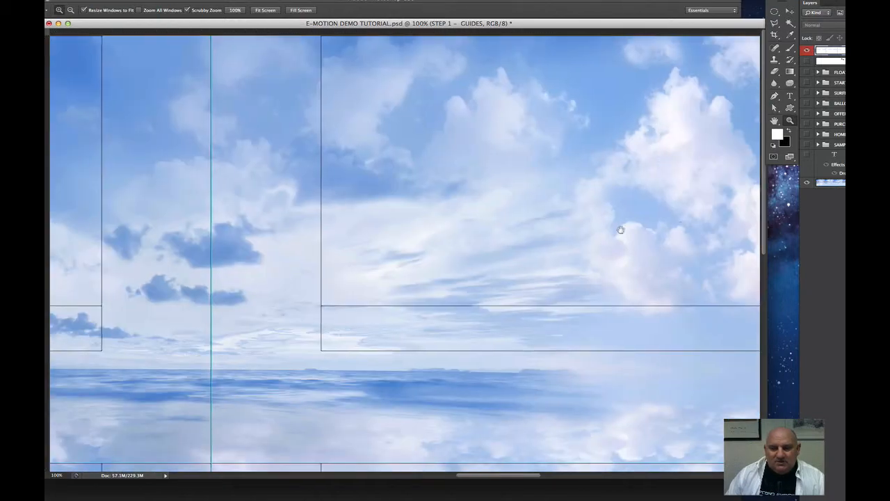
pyautogui.moveTo(616, 229); pyautogui.dragTo(424, 252)
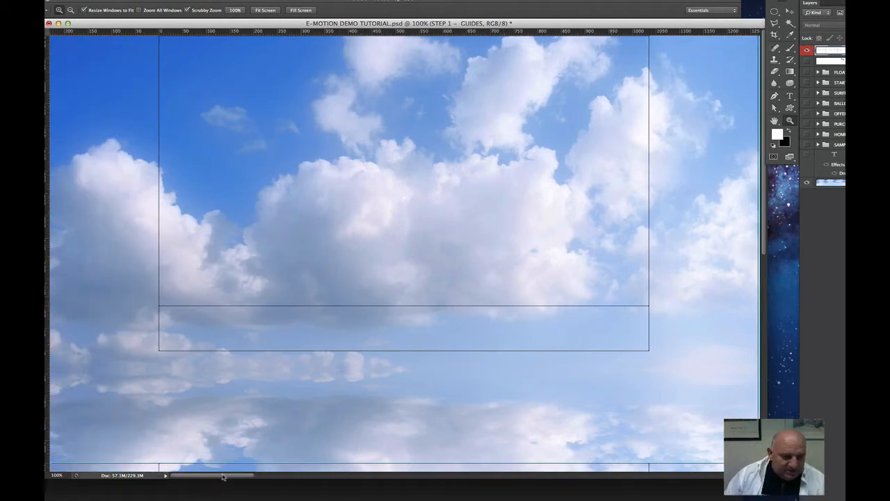
# Step: Show the startup quad's content and the floating navigation group over the third upper quad
pyautogui.moveTo(247, 479); pyautogui.dragTo(416, 496)
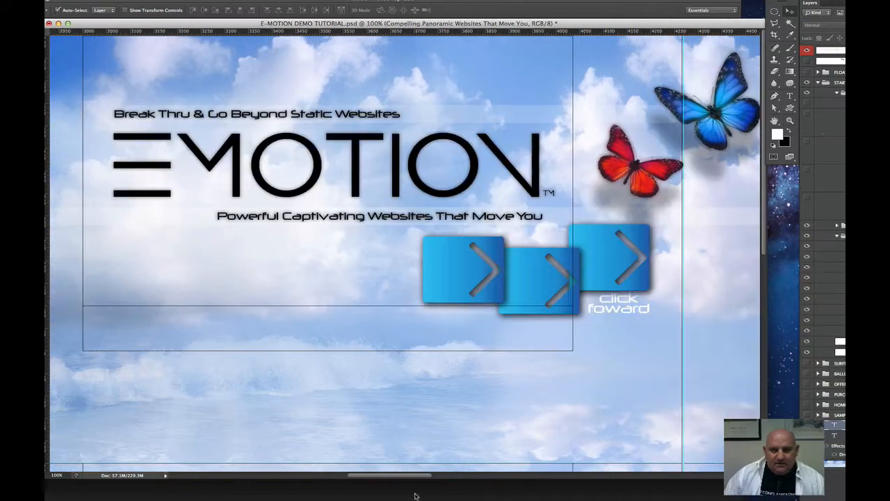
pyautogui.moveTo(413, 497); pyautogui.dragTo(410, 496)
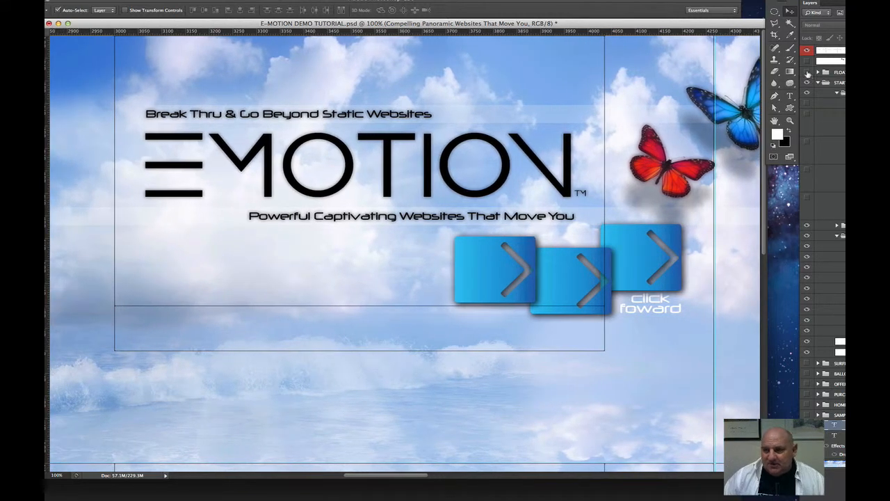
pyautogui.click(807, 73)
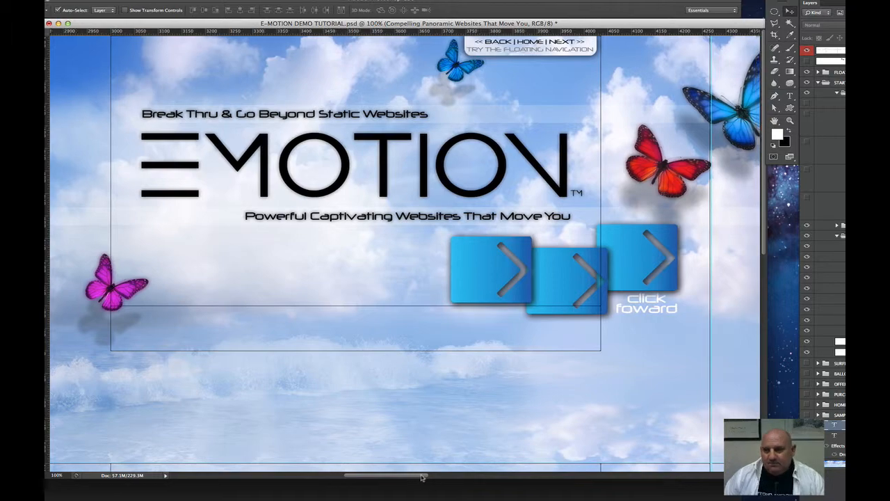
# Step: Collapse the startup group and make the surfer group visible in the fourth upper quad
pyautogui.moveTo(421, 480); pyautogui.dragTo(495, 499)
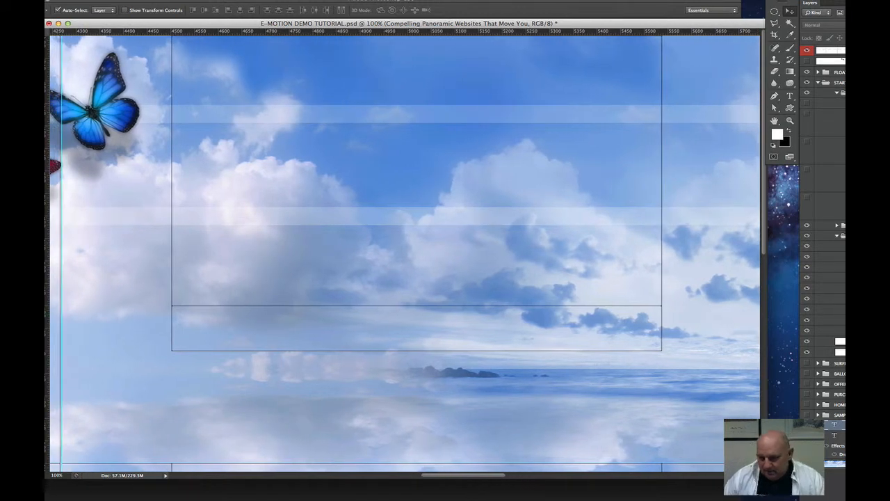
pyautogui.click(819, 82)
pyautogui.click(808, 93)
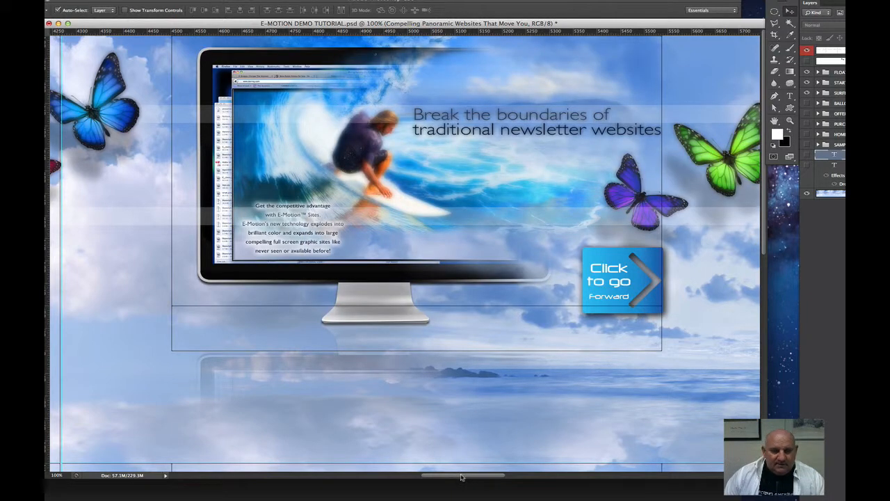
# Step: Make the hot air balloon group visible in the fifth upper quad
pyautogui.moveTo(461, 476); pyautogui.dragTo(531, 498)
pyautogui.hscroll(2, 405, 250)
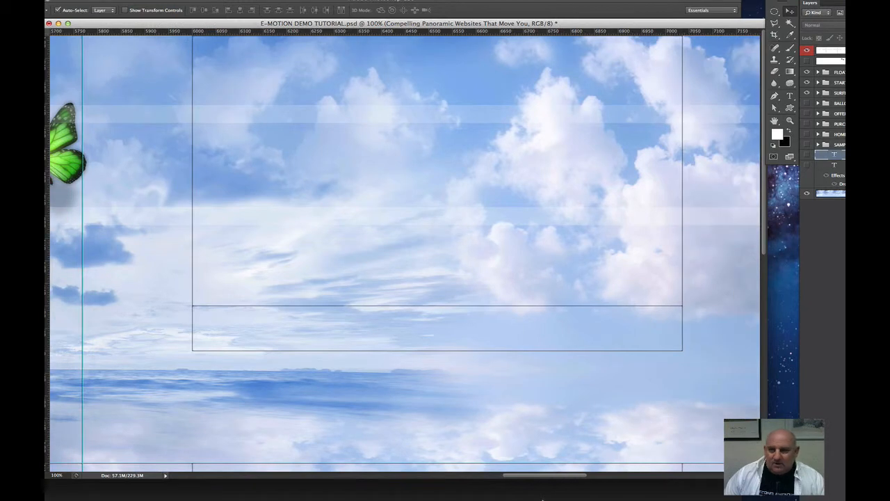
pyautogui.click(807, 103)
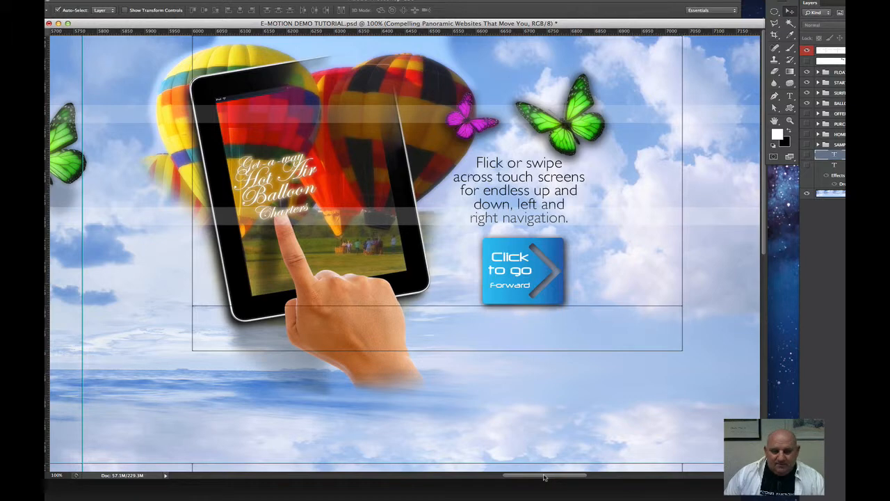
# Step: Hide the rulers and make the introductory offer group visible in the sixth upper quad
pyautogui.moveTo(574, 398); pyautogui.dragTo(431, 409)
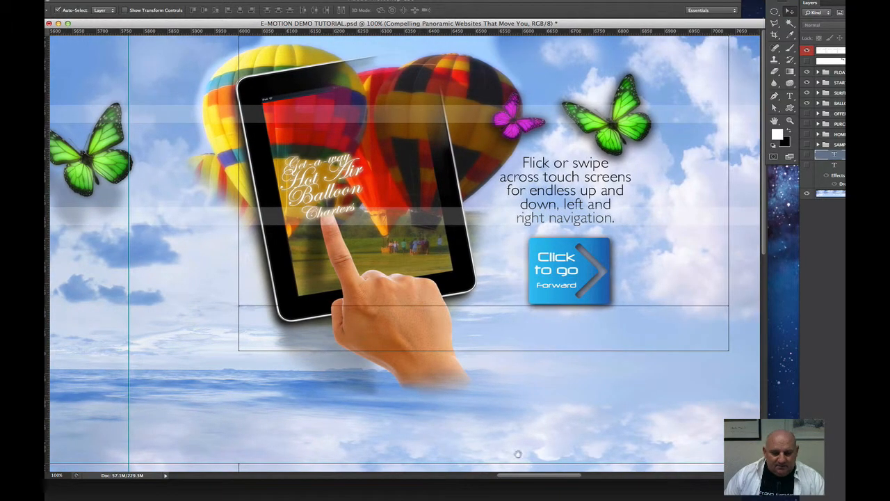
pyautogui.press('super+r')
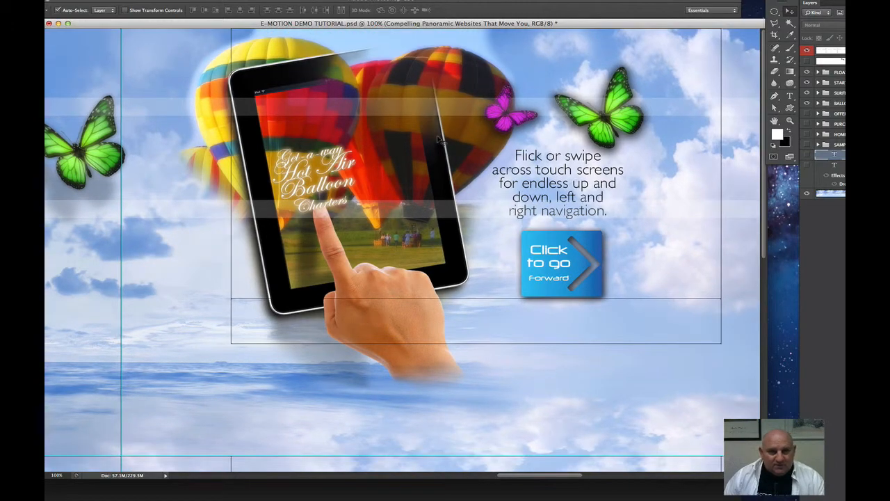
pyautogui.moveTo(526, 224); pyautogui.dragTo(427, 244)
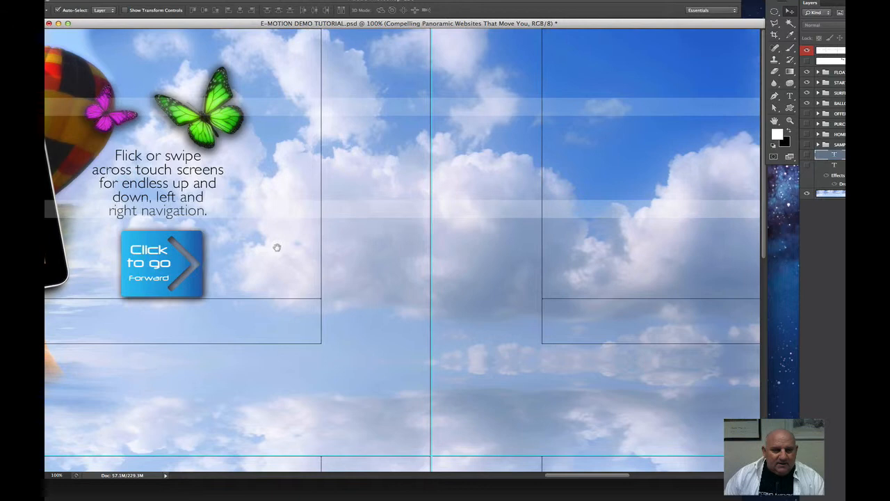
pyautogui.moveTo(277, 248); pyautogui.dragTo(501, 294)
pyautogui.moveTo(628, 273); pyautogui.dragTo(269, 342)
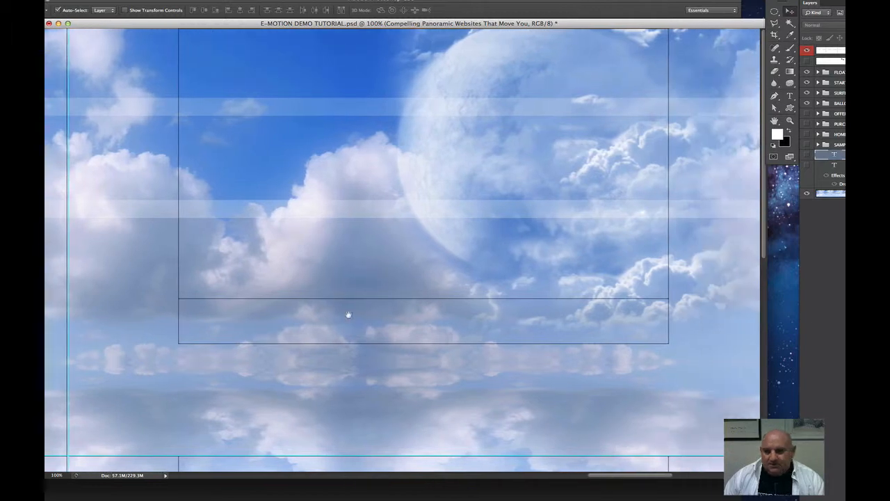
pyautogui.click(807, 114)
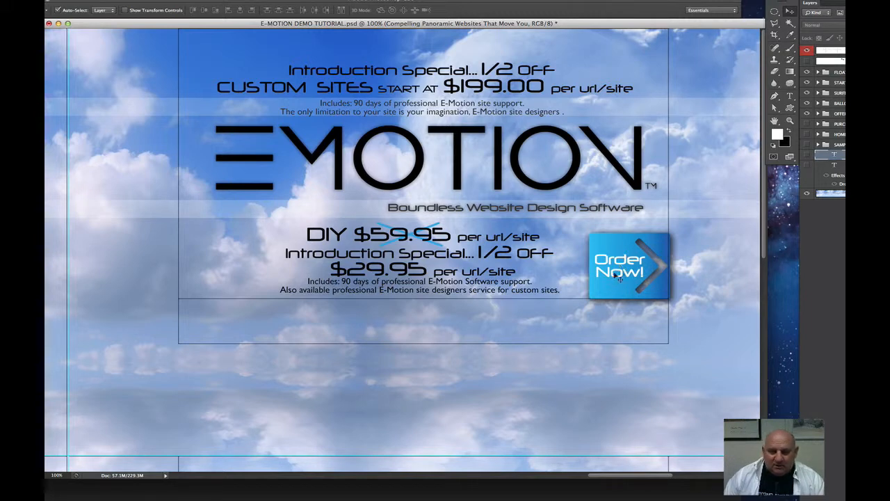
# Step: Make the purchase group visible in the seventh upper quad
pyautogui.hscroll(15, 590, 307)
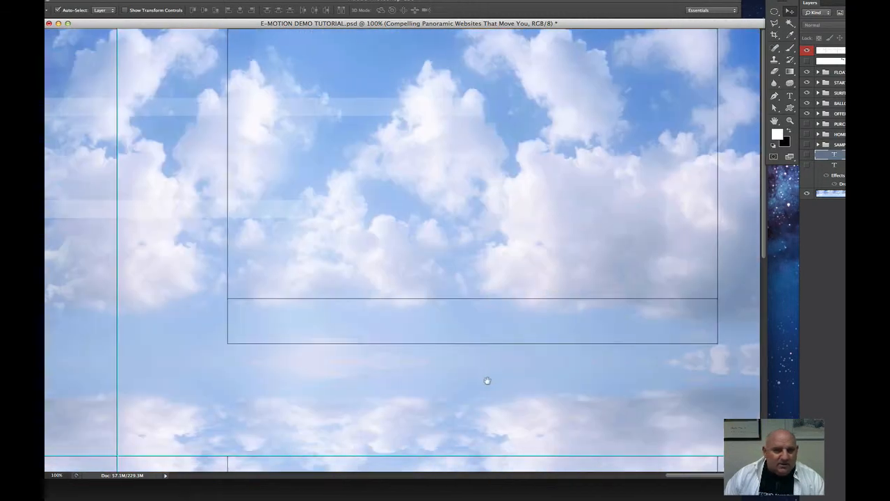
pyautogui.moveTo(486, 380); pyautogui.dragTo(423, 397)
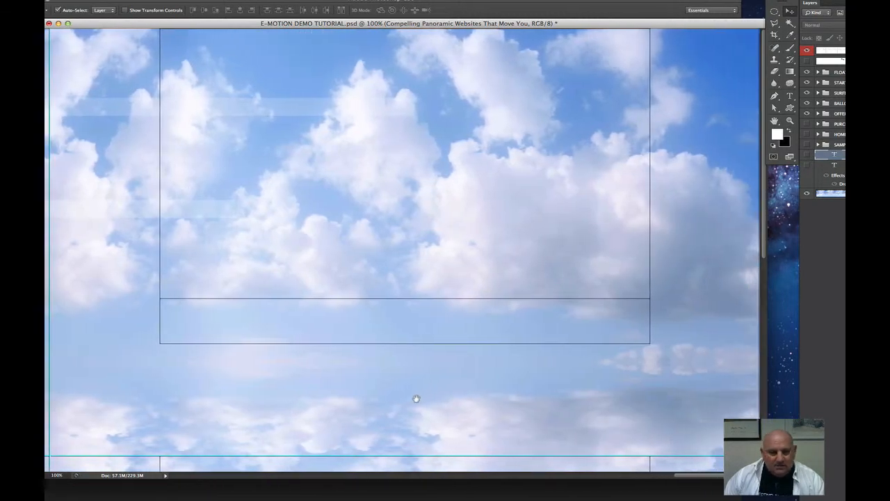
pyautogui.click(808, 124)
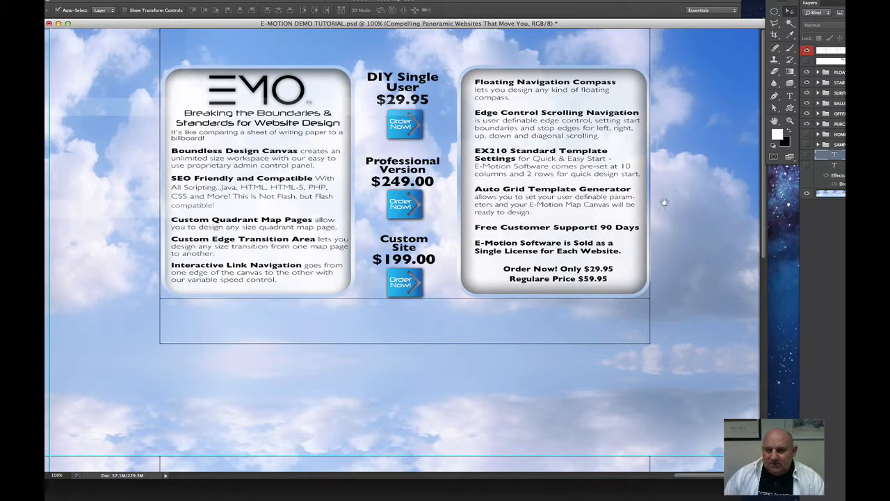
# Step: Make the home group visible in the second upper quad and turn on the "Compelling Panoramic Websites That Move You" text layer
pyautogui.hscroll(-10, 240, 223)
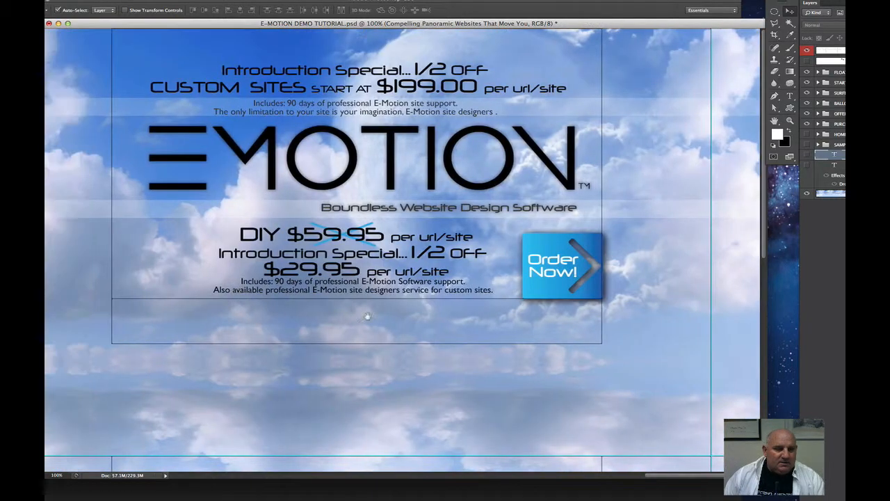
pyautogui.hscroll(-15, 367, 316)
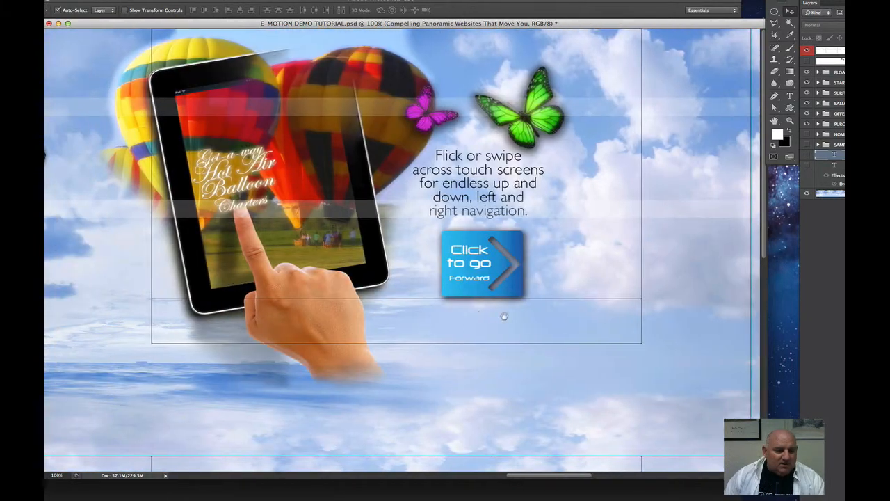
pyautogui.hscroll(-20, 504, 316)
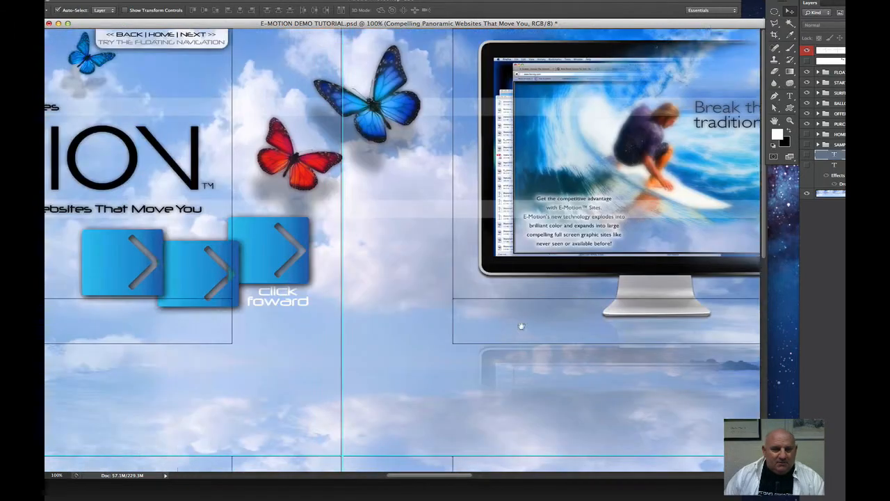
pyautogui.hscroll(-20, 521, 326)
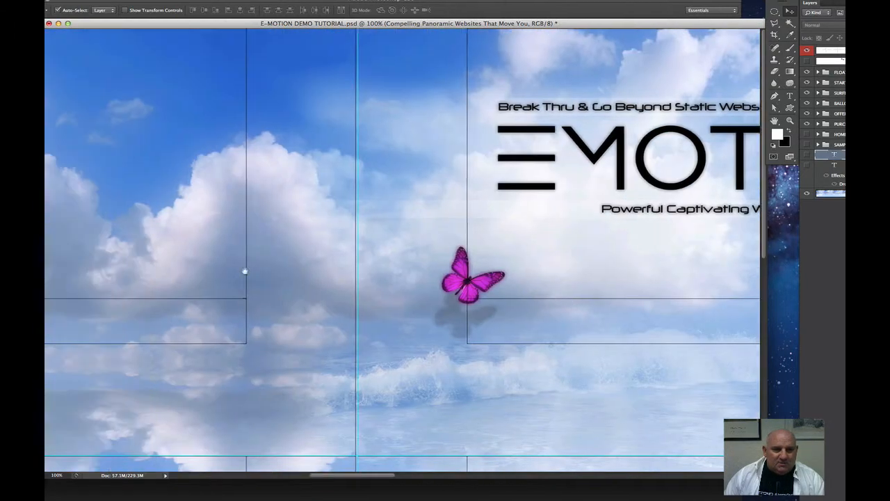
pyautogui.hscroll(-20, 245, 272)
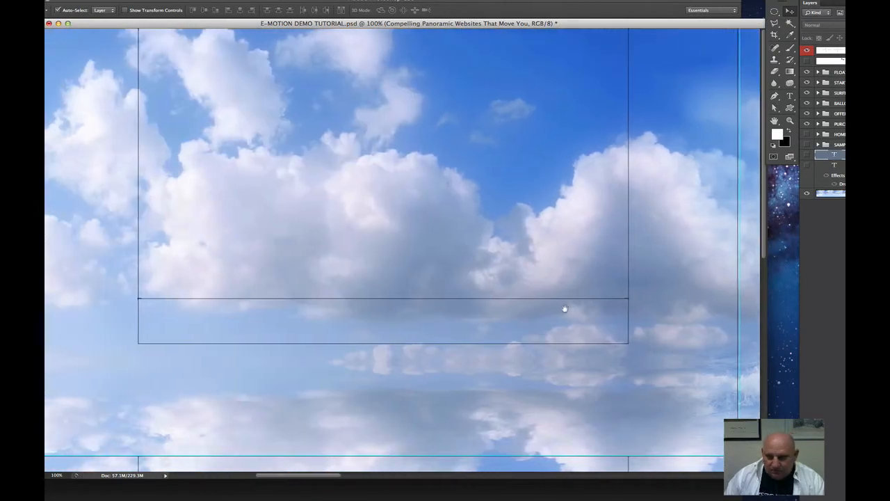
pyautogui.hscroll(-2, 564, 308)
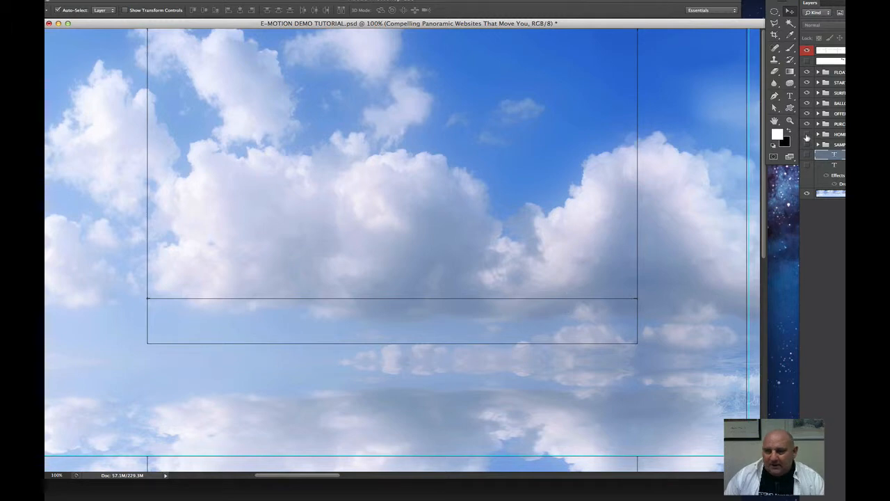
pyautogui.click(807, 135)
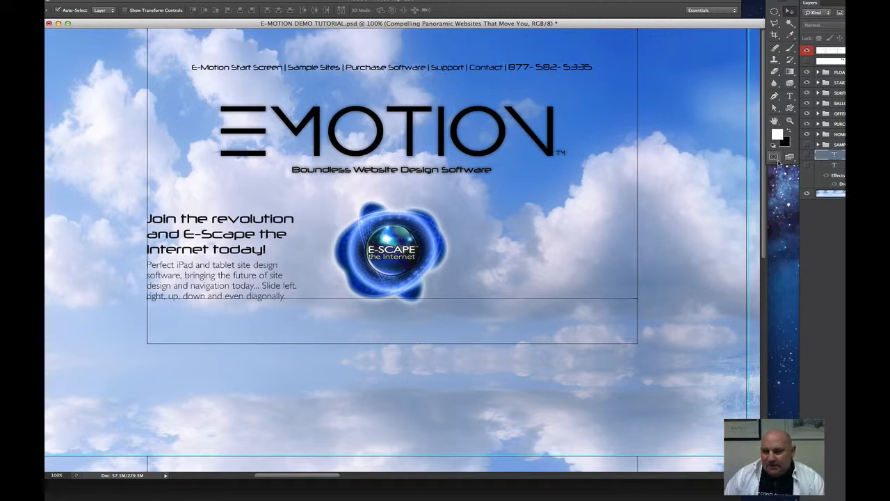
pyautogui.click(807, 155)
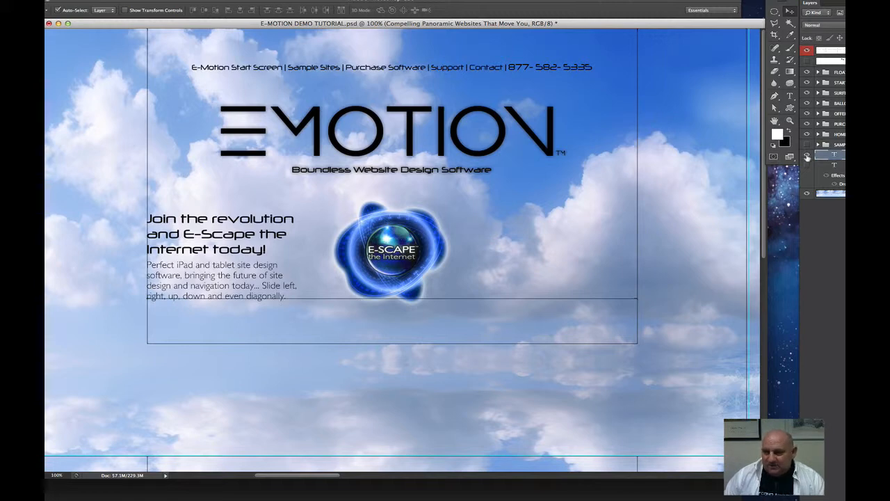
# Step: Turn on the body text layer below the second upper quad's heading and the sample sites group in the first upper quad
pyautogui.click(807, 166)
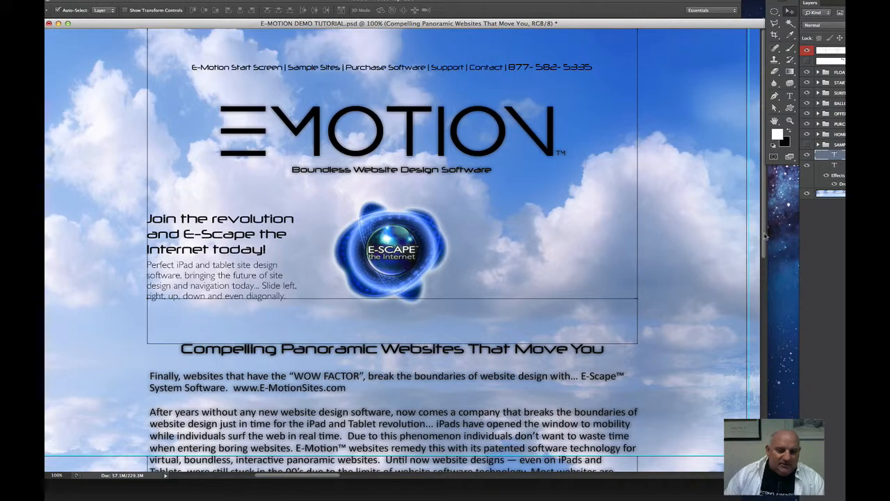
pyautogui.moveTo(765, 237); pyautogui.dragTo(748, 226)
pyautogui.moveTo(304, 479); pyautogui.dragTo(218, 496)
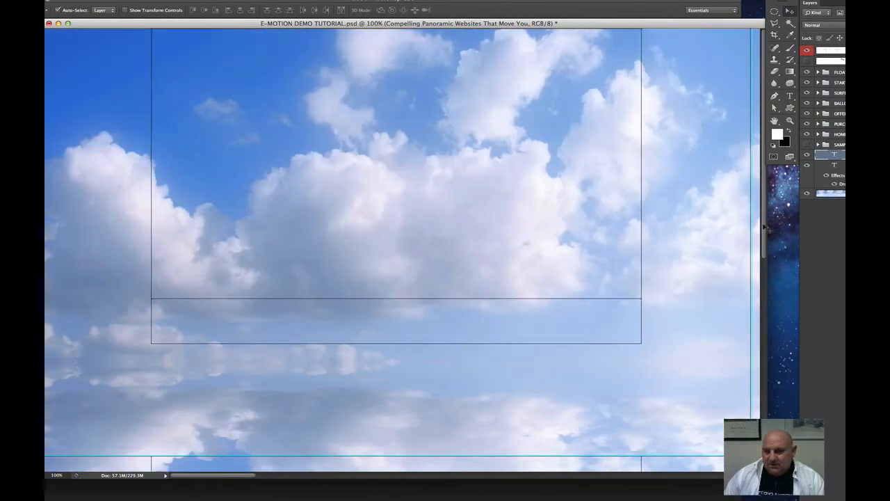
pyautogui.click(806, 145)
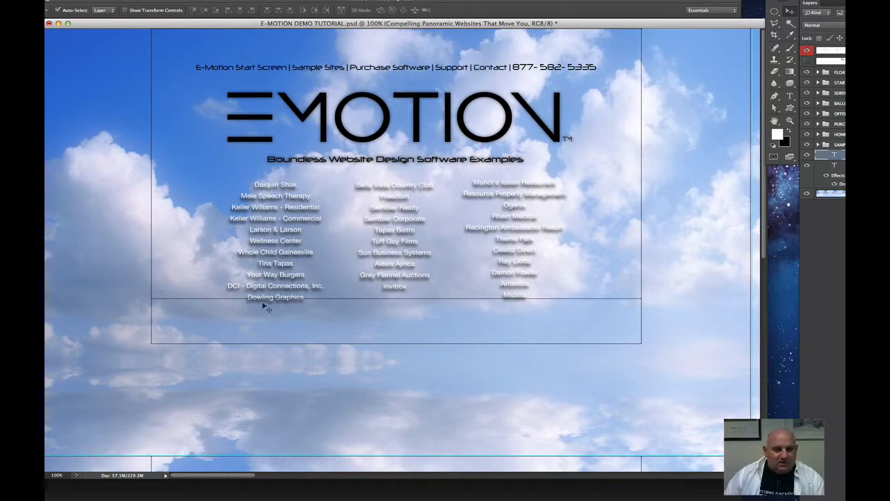
# Step: Duplicate the purple and green butterfly pair from the surfer quad into the hot air balloon quad
pyautogui.moveTo(224, 477); pyautogui.dragTo(751, 493)
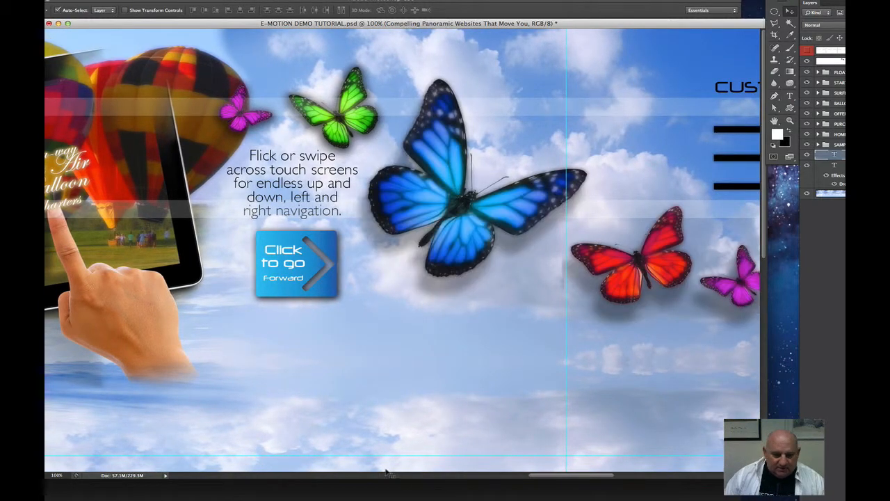
pyautogui.moveTo(587, 478); pyautogui.dragTo(507, 498)
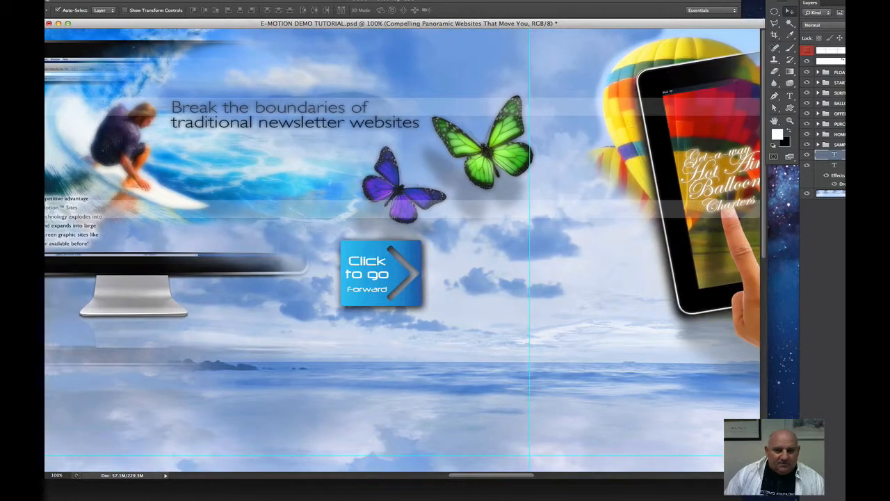
pyautogui.click(515, 157)
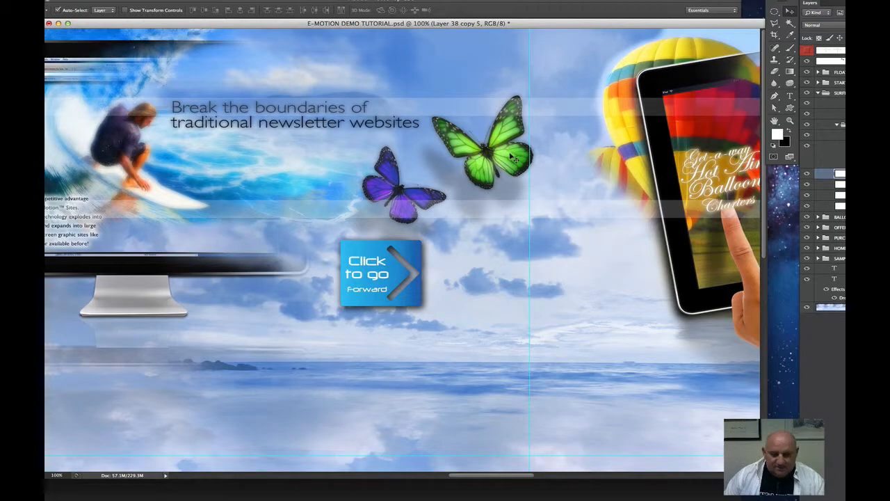
pyautogui.moveTo(509, 187); pyautogui.dragTo(642, 406)
pyautogui.moveTo(688, 353)
pyautogui.mouseDown()
pyautogui.moveTo(328, 338)
pyautogui.moveTo(258, 374)
pyautogui.moveTo(683, 348)
pyautogui.mouseUp()
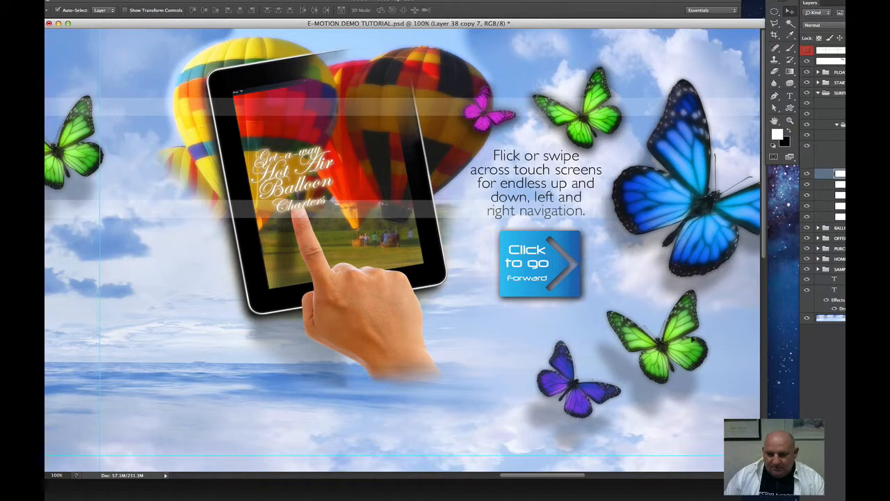
# Step: Move the copied butterfly pair over the guide between the introductory offer and purchase quads
pyautogui.moveTo(673, 310); pyautogui.dragTo(309, 292)
pyautogui.moveTo(321, 360); pyautogui.dragTo(683, 358)
pyautogui.moveTo(675, 259); pyautogui.dragTo(433, 157)
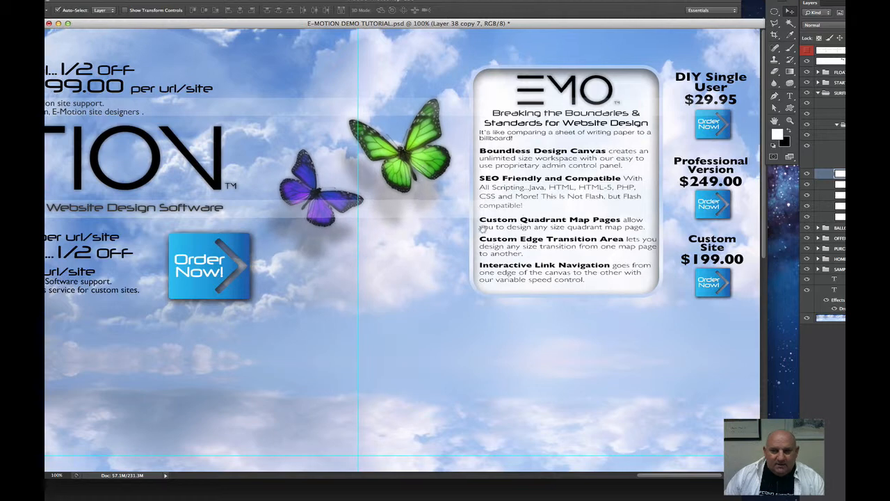
pyautogui.moveTo(540, 264); pyautogui.dragTo(233, 264)
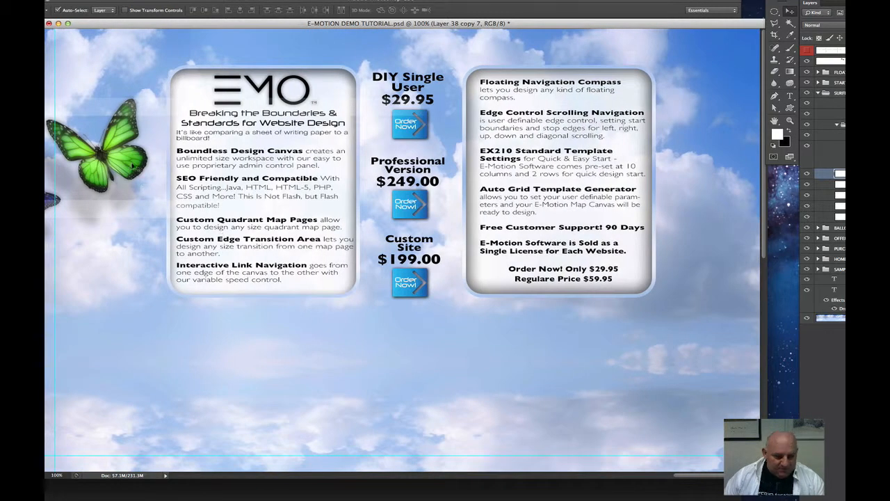
pyautogui.press('super+space')
pyautogui.moveTo(139, 163); pyautogui.dragTo(137, 164)
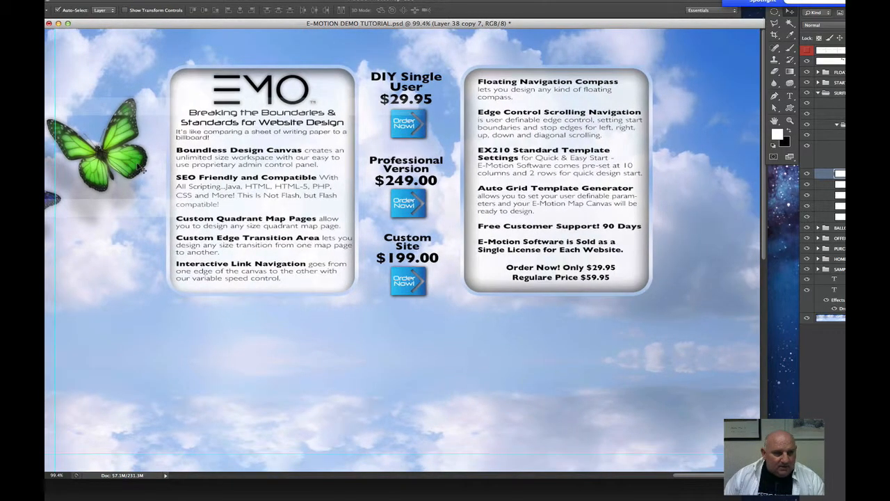
pyautogui.keyDown('super'); pyautogui.click(127, 160); pyautogui.keyUp('super')
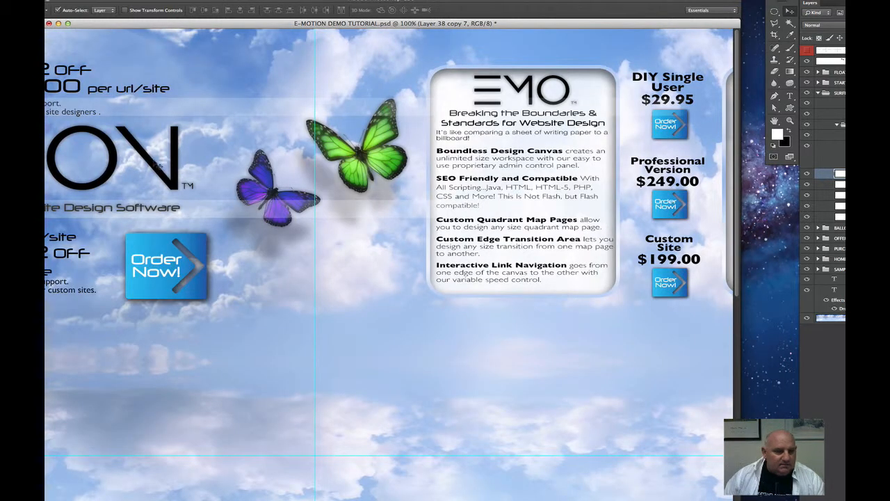
pyautogui.press('super+space')
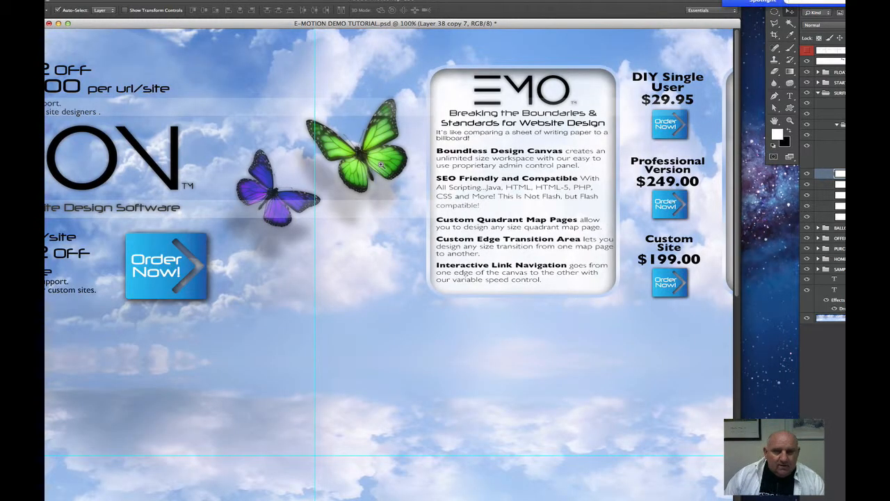
pyautogui.press('super+space')
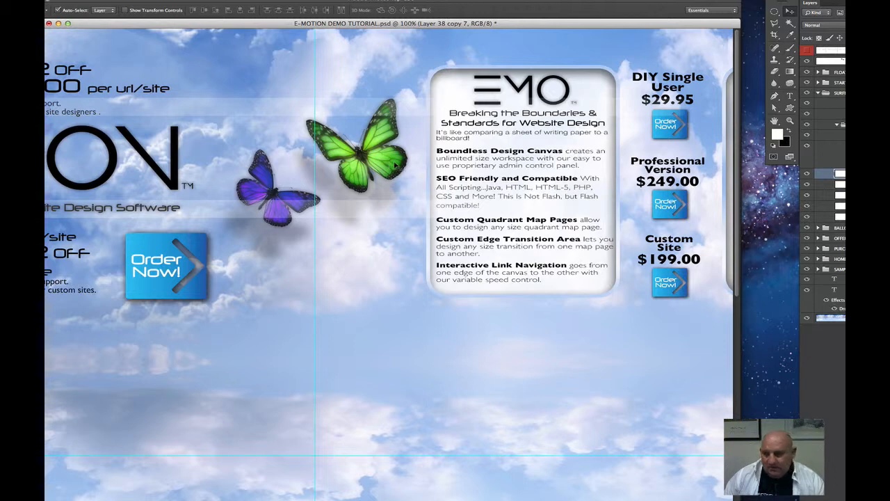
pyautogui.press('super+space')
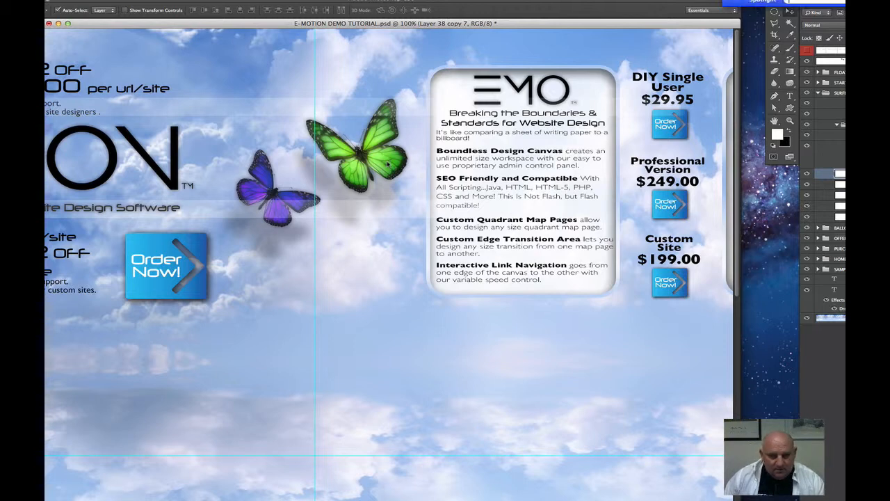
# Step: Duplicate the butterfly pair again and place the copy over the upper outer corner of the purchase quad's Floating Navigation Compass panel
pyautogui.moveTo(384, 168); pyautogui.dragTo(608, 201)
pyautogui.hscroll(3, 608, 202)
pyautogui.hscroll(5, 340, 258)
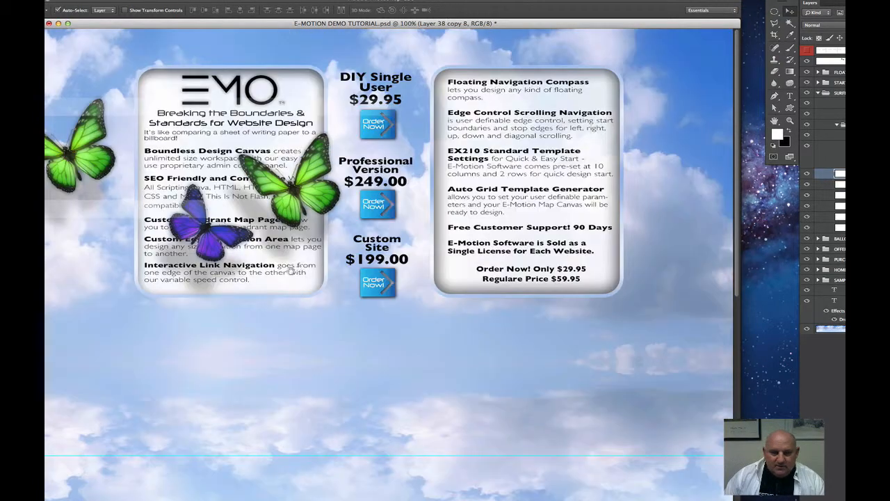
pyautogui.moveTo(284, 208); pyautogui.dragTo(672, 138)
# Step: Scale down the copied butterfly pair and move it up to the outer edge of the Floating Navigation Compass panel
pyautogui.hotkey('ctrl', 't')
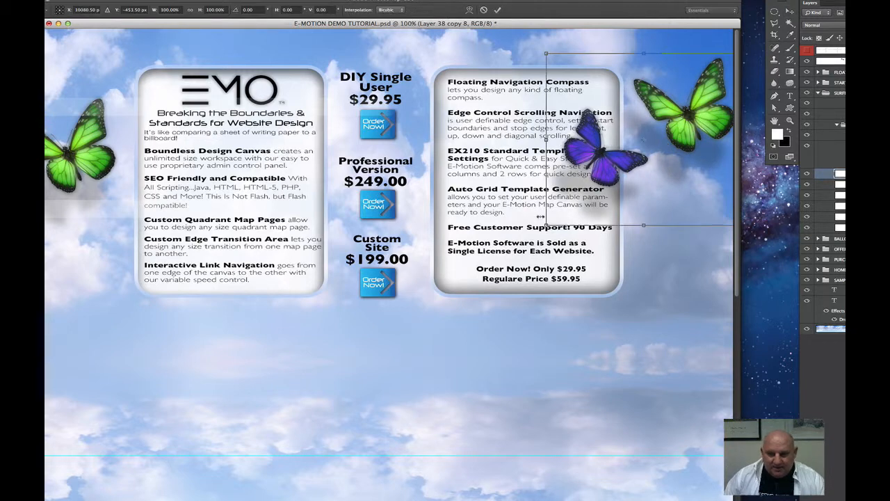
pyautogui.moveTo(546, 225); pyautogui.dragTo(593, 199)
pyautogui.press('Return')
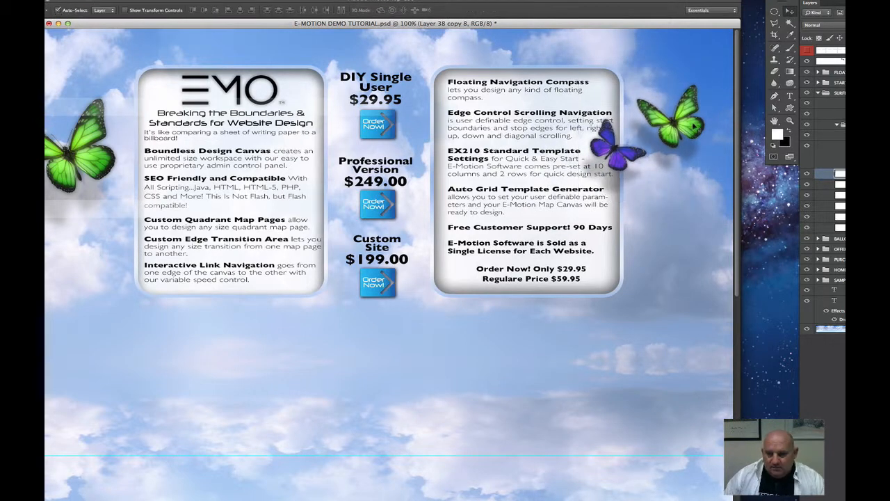
pyautogui.moveTo(696, 128); pyautogui.dragTo(714, 98)
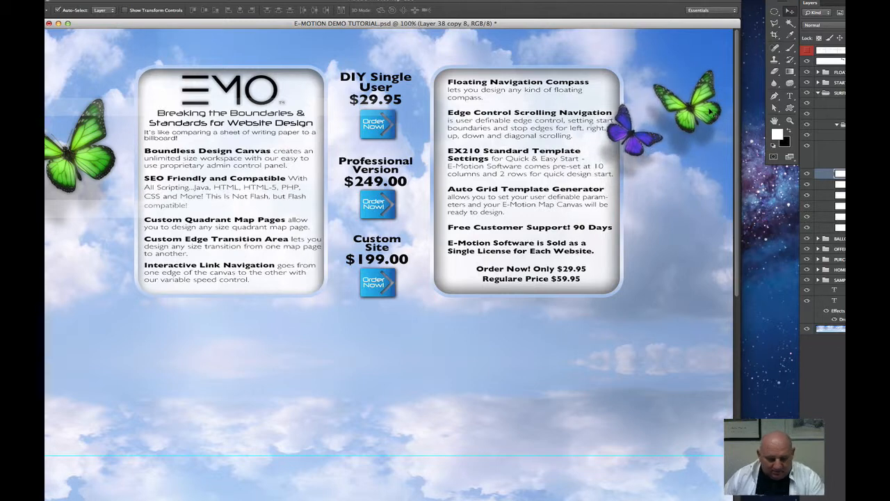
# Step: Recolor the copied butterfly pair with Hue/Saturation, using hue +126 and saturation +22
pyautogui.press('super+u')
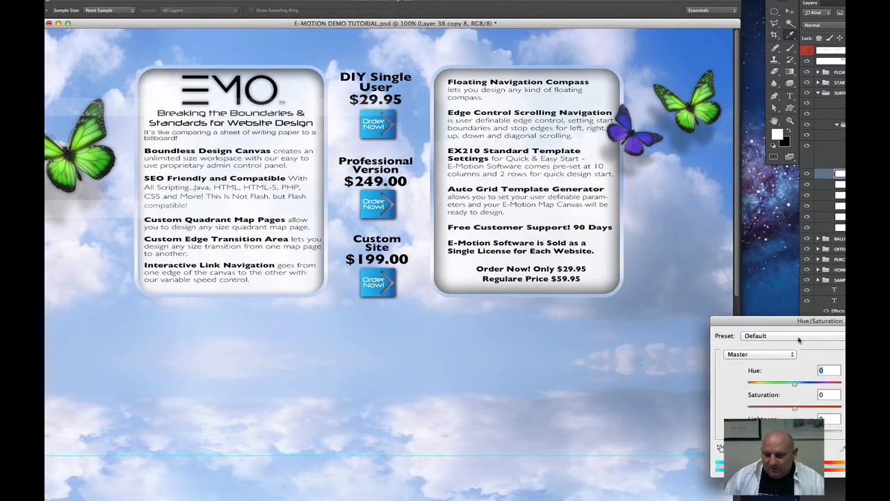
pyautogui.moveTo(796, 388); pyautogui.dragTo(833, 393)
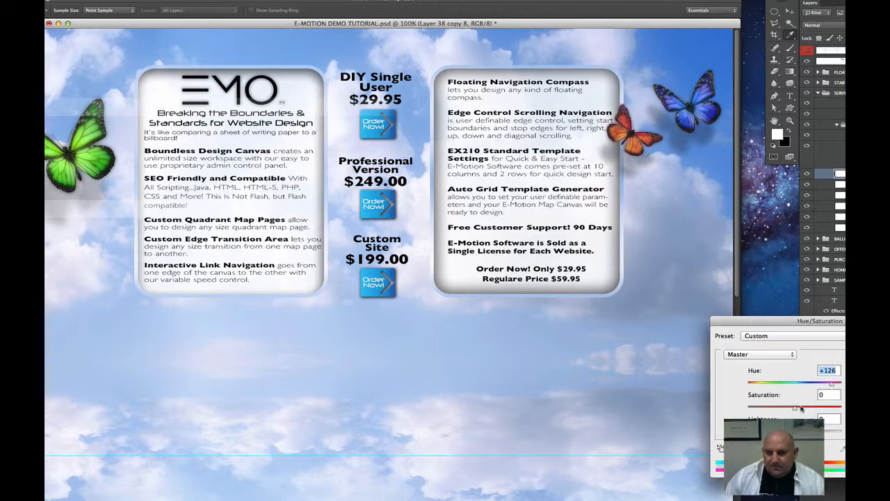
pyautogui.moveTo(797, 408); pyautogui.dragTo(800, 411)
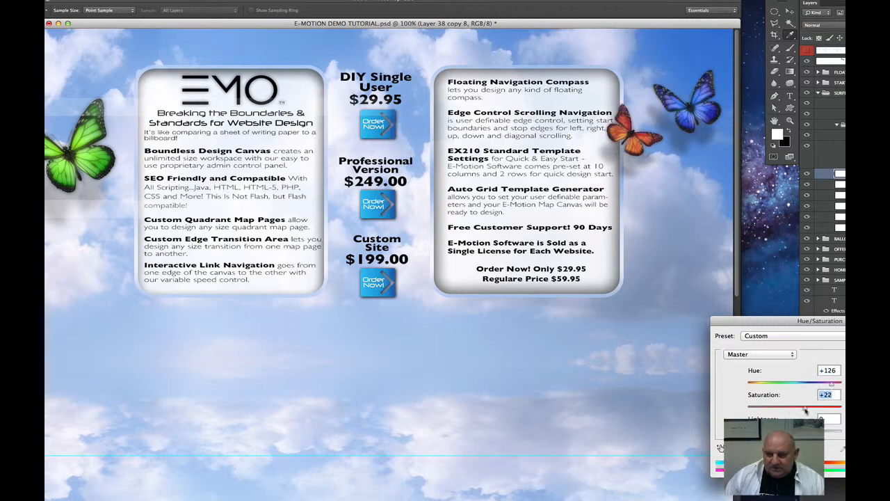
pyautogui.press('Return')
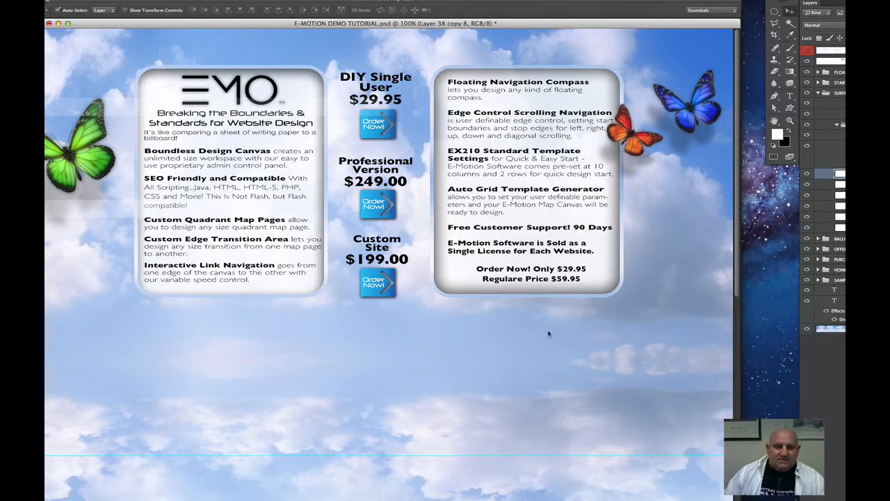
# Step: Slice the whole layout along its guides with the Slice tool's Slices From Guides option
pyautogui.hscroll(-11, 389, 264)
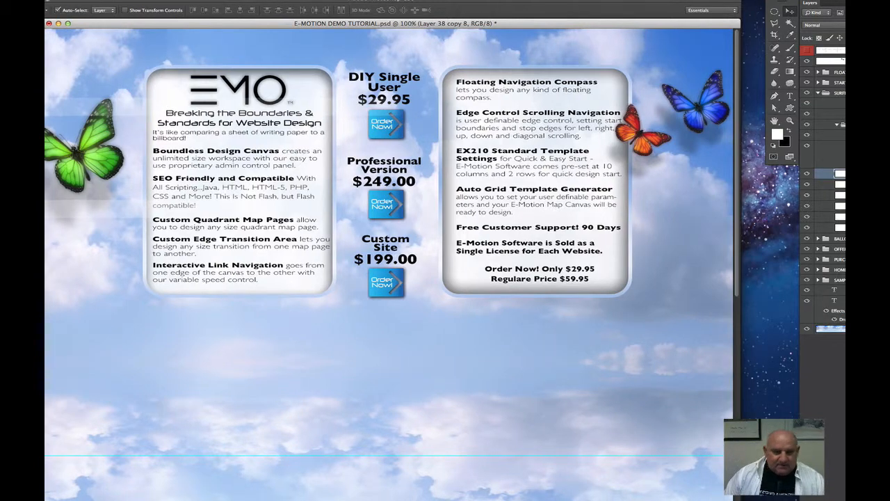
pyautogui.hscroll(-15, 389, 264)
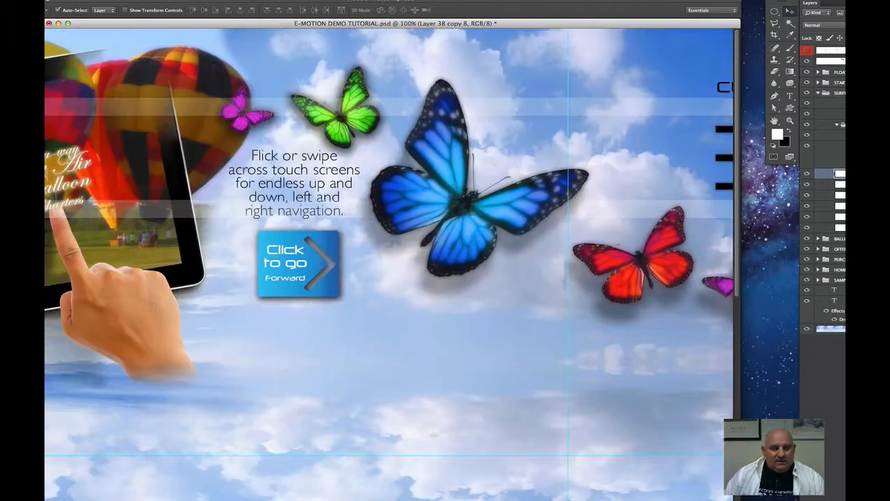
pyautogui.hscroll(-15, 389, 264)
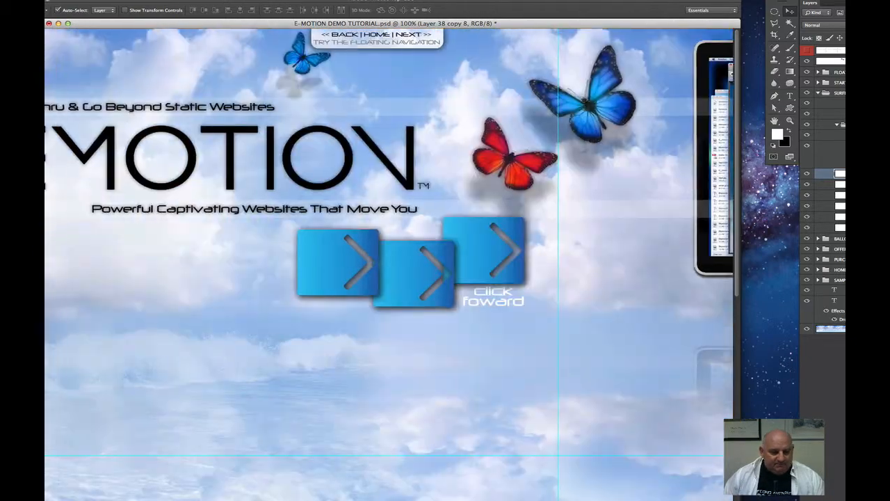
pyautogui.hscroll(-8, 389, 264)
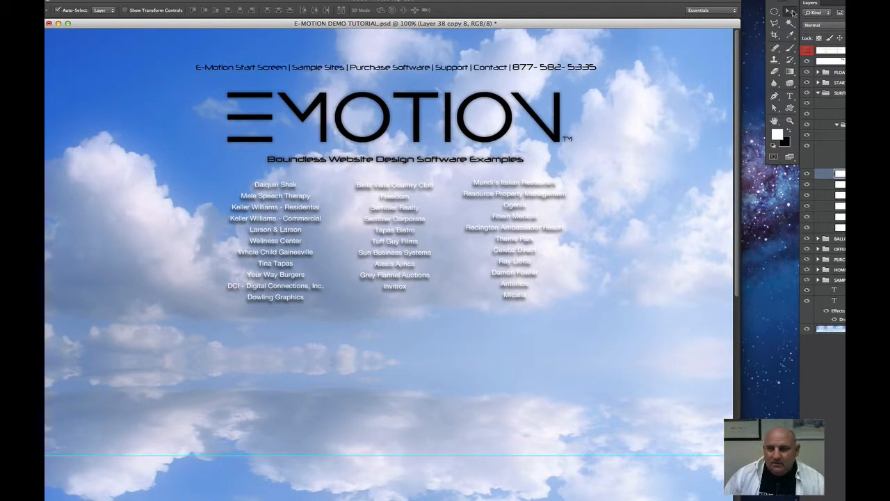
pyautogui.click(774, 36)
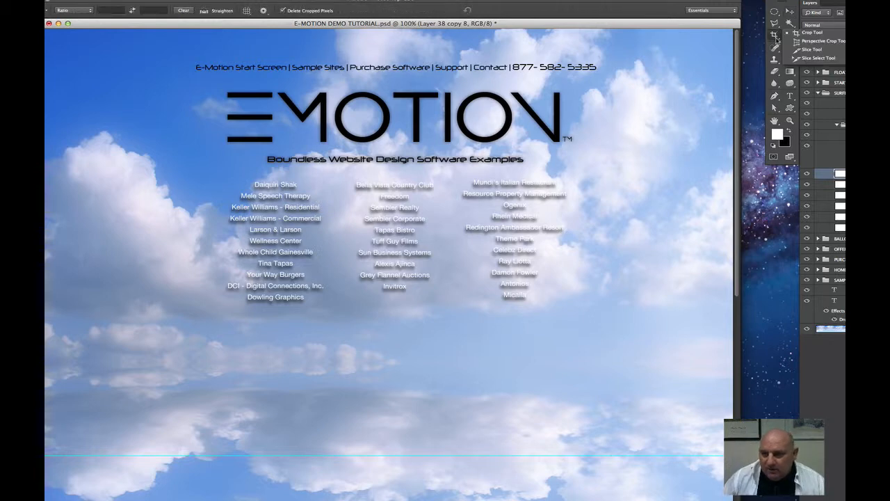
pyautogui.click(805, 49)
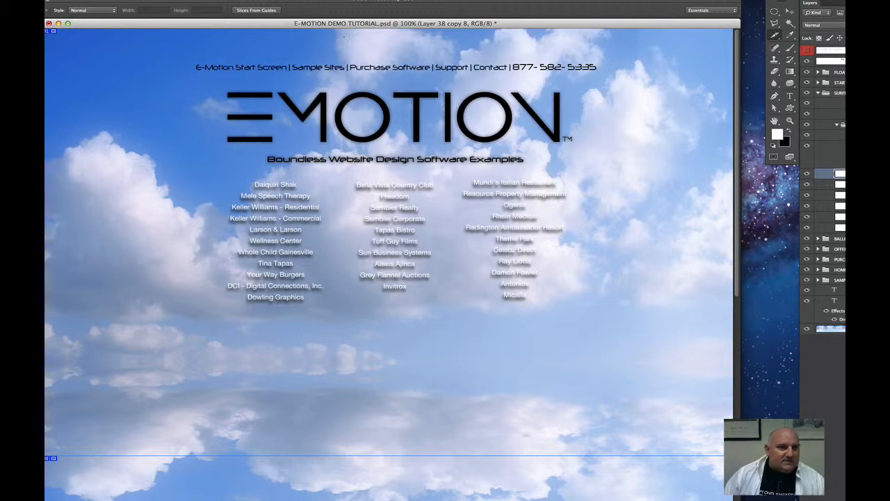
pyautogui.click(253, 10)
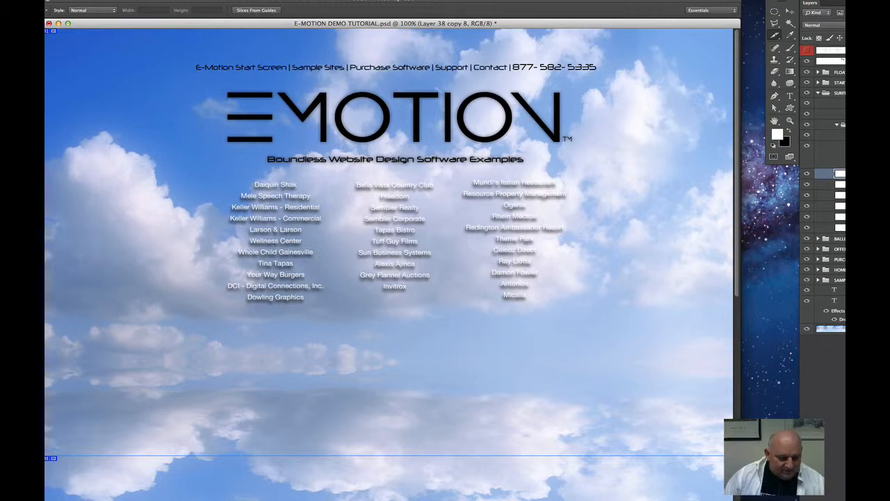
pyautogui.hscroll(15, 390, 264)
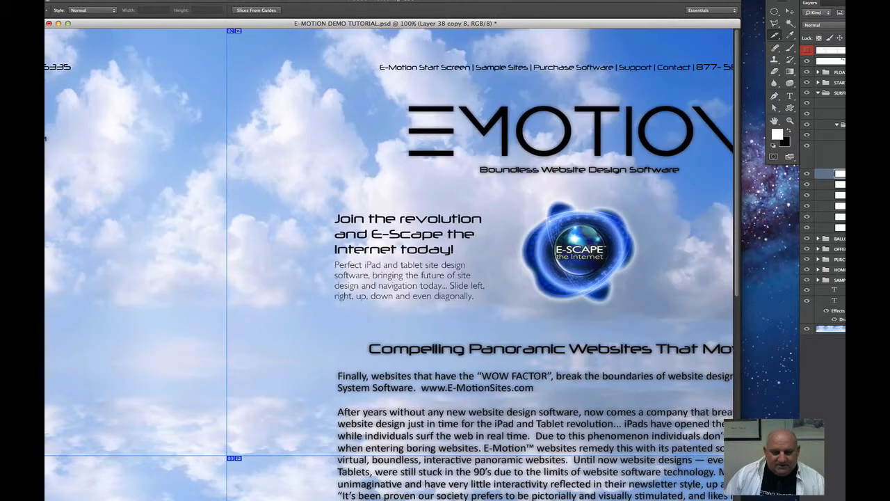
pyautogui.hscroll(20, 390, 264)
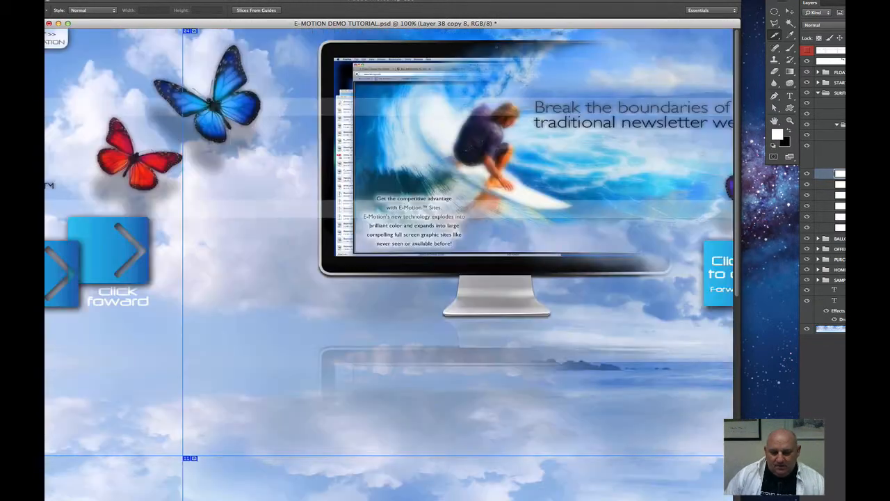
pyautogui.hscroll(12, 390, 265)
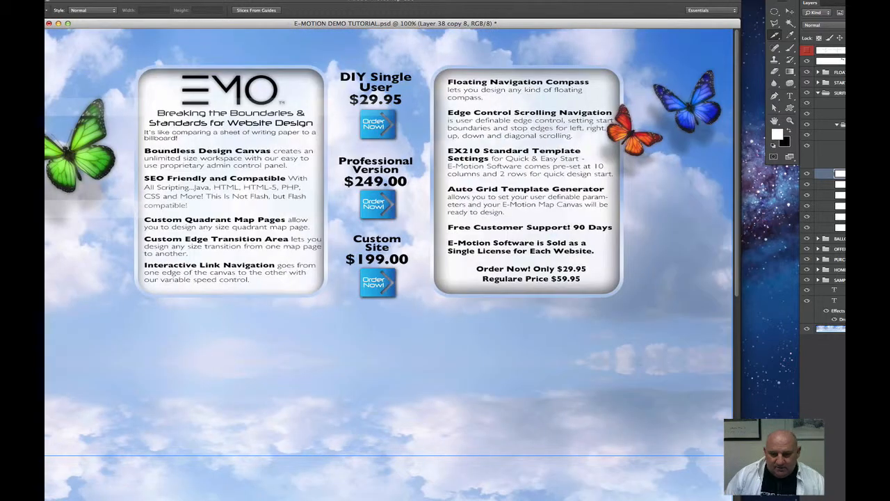
# Step: Save the layout document and open the Save for Web export
pyautogui.click(96, 0)
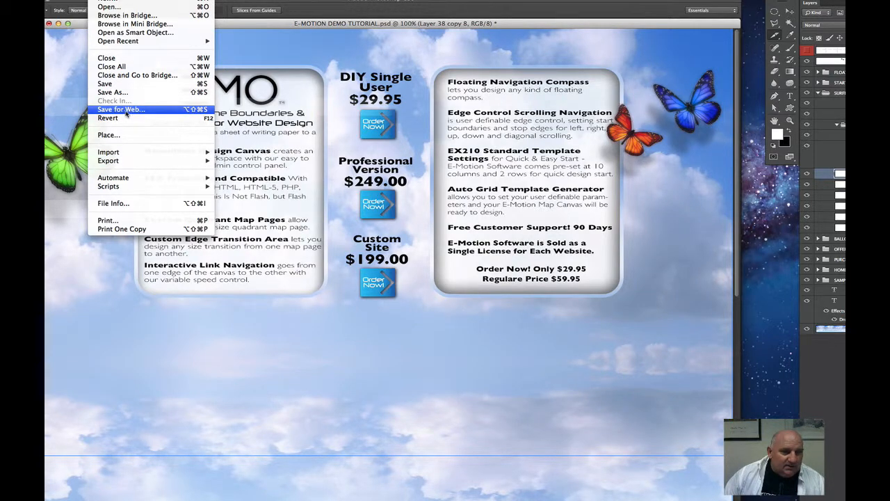
pyautogui.click(322, 14)
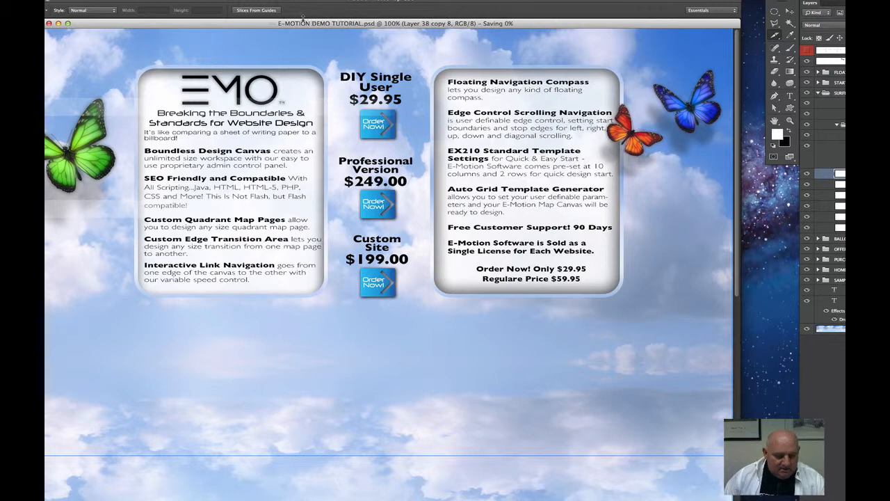
pyautogui.click(97, 1)
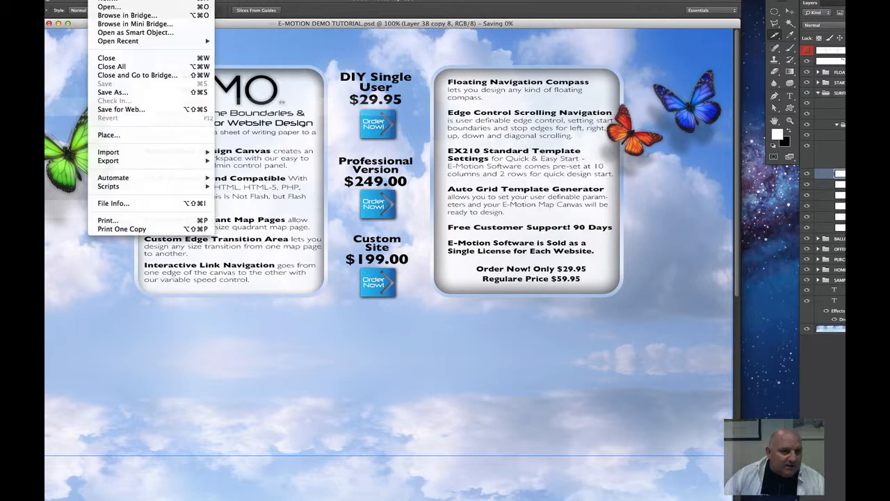
pyautogui.click(119, 109)
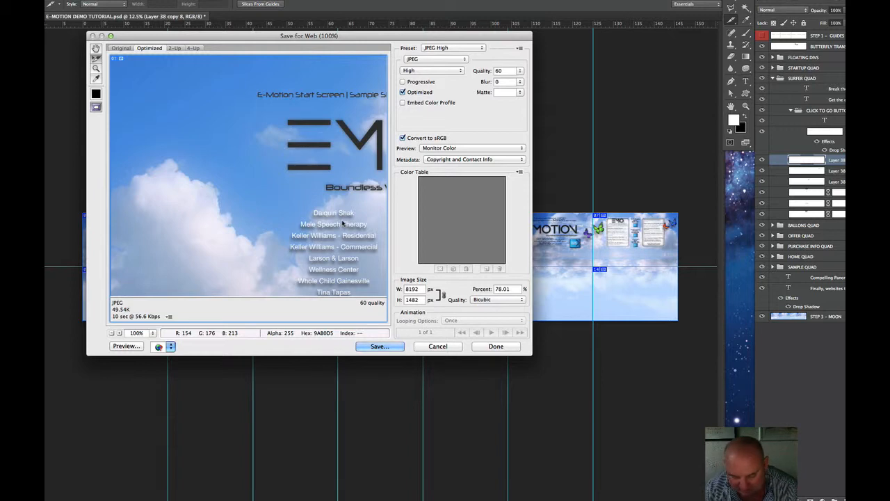
# Step: Select every slice across both rows of the whole layout in the export preview
pyautogui.press('super+minus')
pyautogui.press('super+minus')
pyautogui.press('super+minus')
pyautogui.press('super+minus')
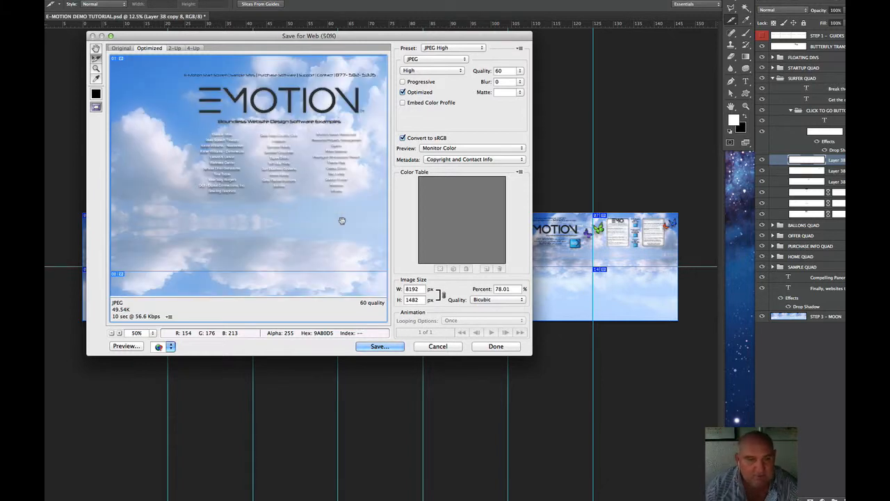
pyautogui.press('super+minus')
pyautogui.press('super+minus')
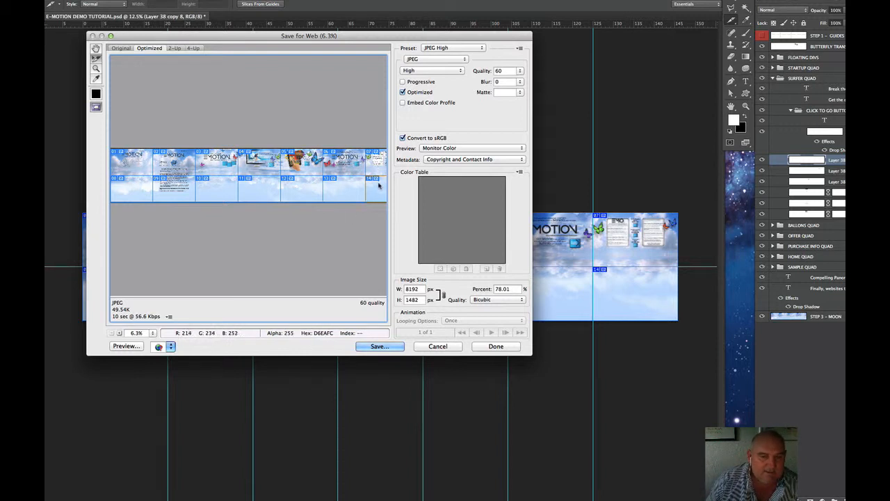
pyautogui.moveTo(127, 134); pyautogui.dragTo(379, 228)
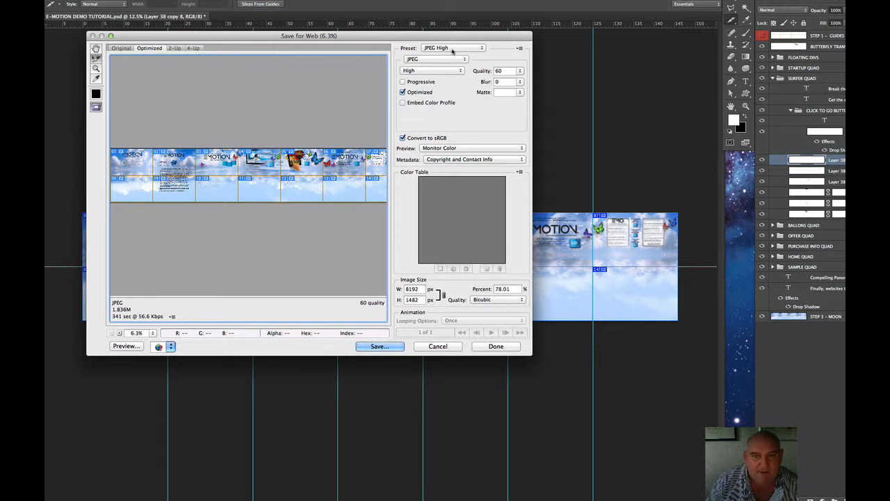
# Step: Export all slices as HTML and Images into the escape folder under the file name emotion.html
pyautogui.click(379, 347)
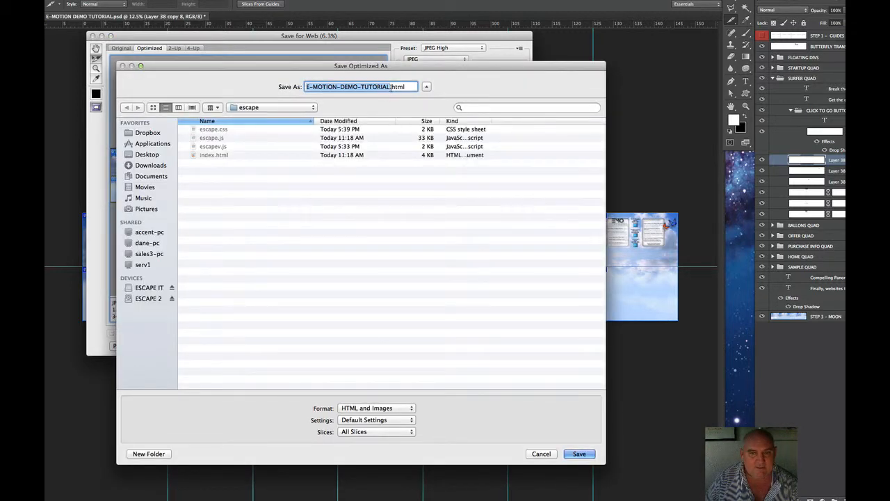
pyautogui.click(389, 86)
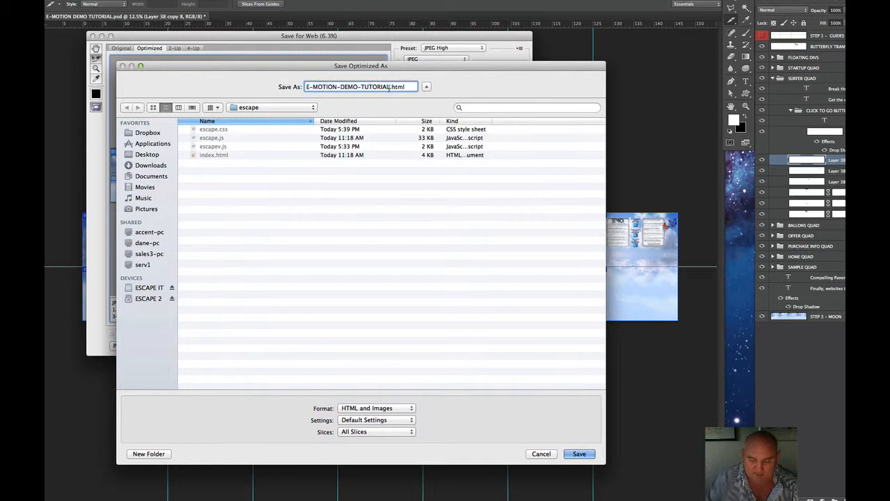
pyautogui.press('BackSpace')
pyautogui.press('BackSpace')
pyautogui.press('BackSpace')
pyautogui.press('BackSpace')
pyautogui.press('BackSpace')
pyautogui.press('BackSpace')
pyautogui.press('BackSpace')
pyautogui.press('BackSpace')
pyautogui.press('BackSpace')
pyautogui.press('BackSpace')
pyautogui.press('BackSpace')
pyautogui.press('BackSpace')
pyautogui.press('BackSpace')
pyautogui.press('BackSpace')
pyautogui.press('BackSpace')
pyautogui.press('BackSpace')
pyautogui.press('BackSpace')
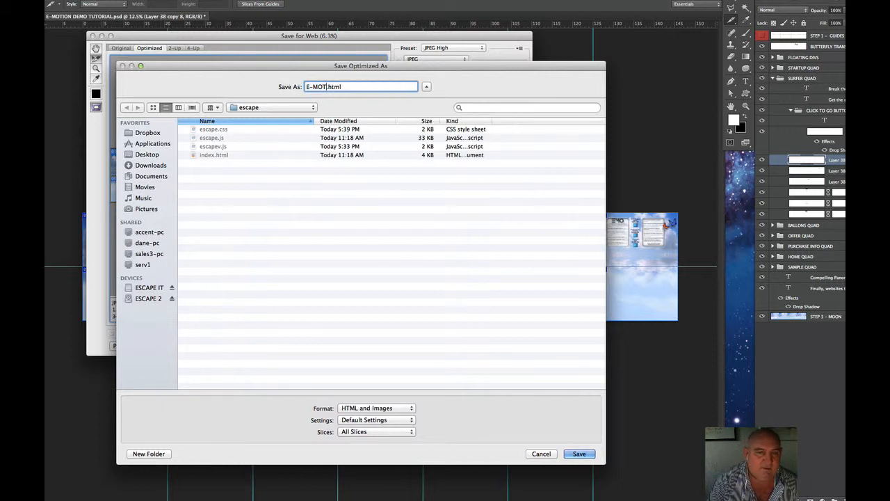
pyautogui.press('BackSpace')
pyautogui.press('BackSpace')
pyautogui.press('BackSpace')
pyautogui.press('BackSpace')
pyautogui.press('BackSpace')
pyautogui.write('emo')
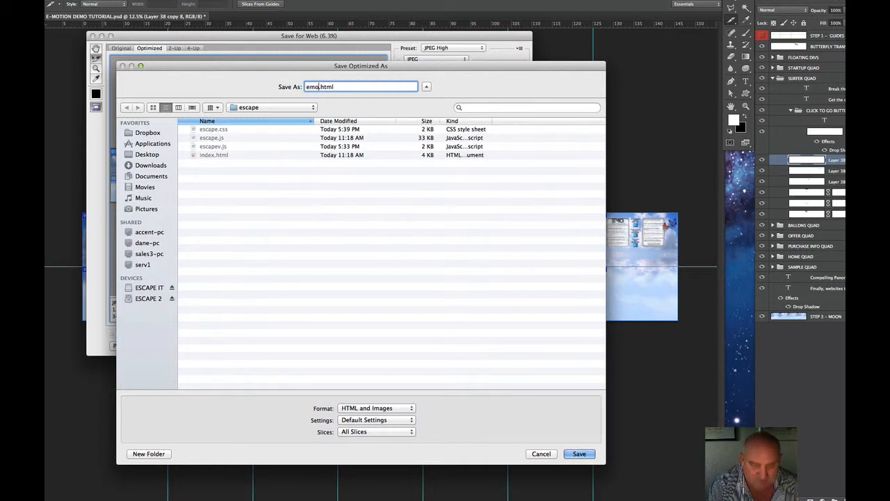
pyautogui.write('tion')
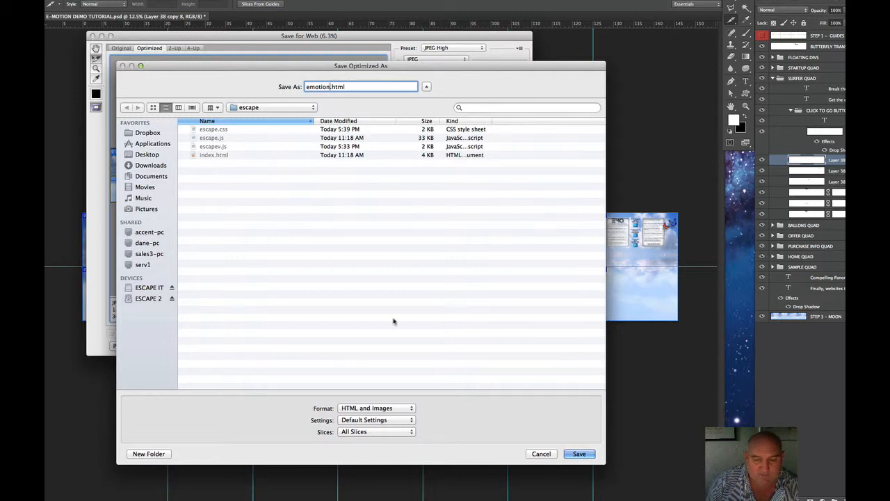
pyautogui.click(580, 454)
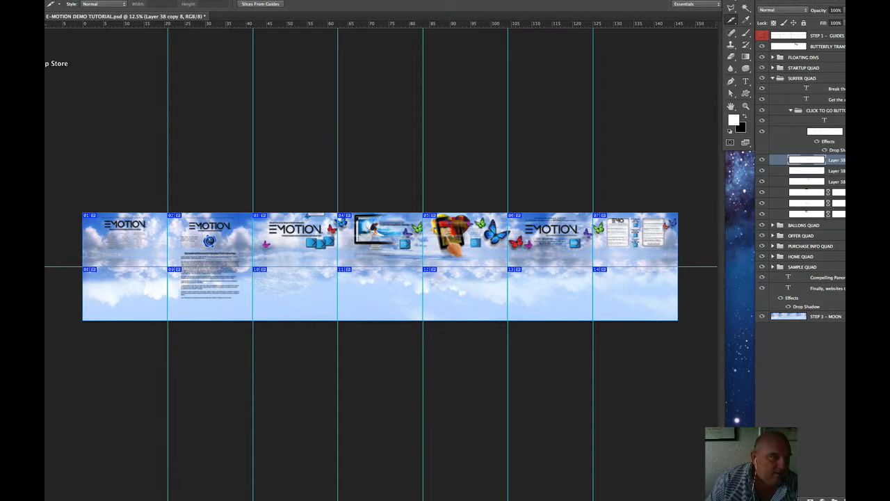
# Step: Switch to Finder and check the exported slice images in the escape folder's images subfolder within Downloads
pyautogui.click(21, 22)
pyautogui.click(364, 100)
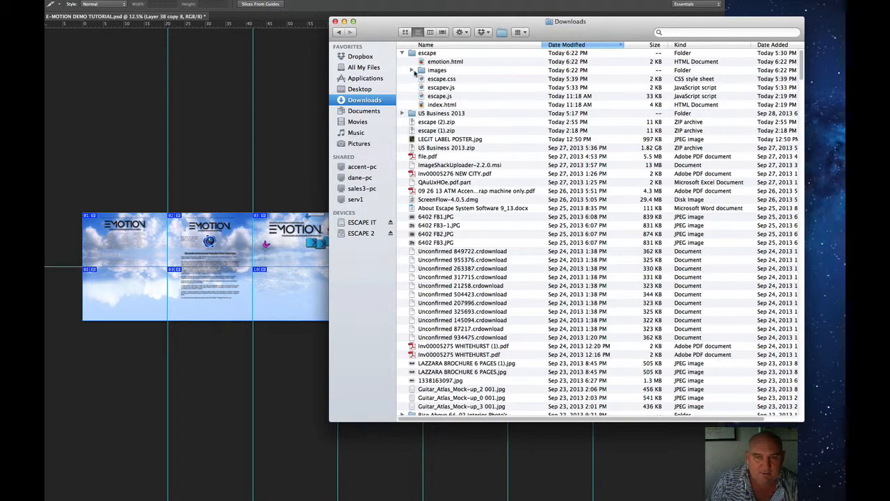
pyautogui.click(412, 70)
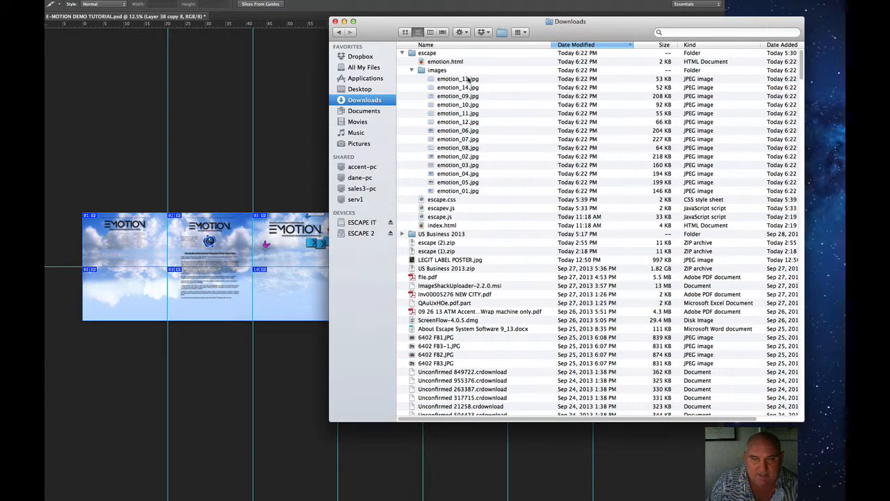
pyautogui.click(412, 70)
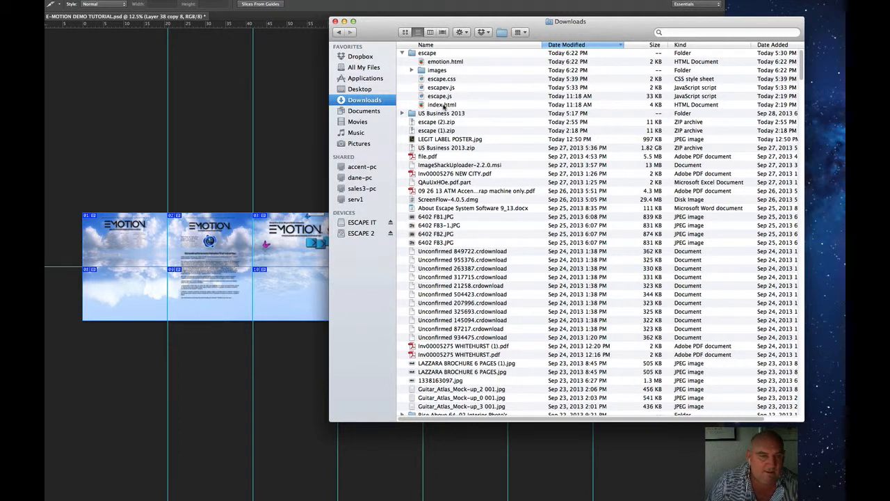
# Step: Switch to Firefox and open index.html from the escape folder in a new browser tab
pyautogui.moveTo(545, 38); pyautogui.dragTo(688, 36)
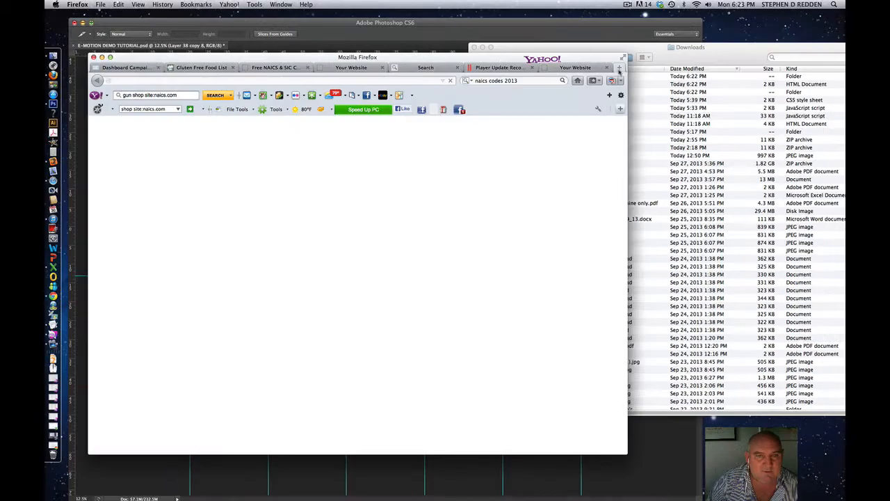
pyautogui.click(669, 60)
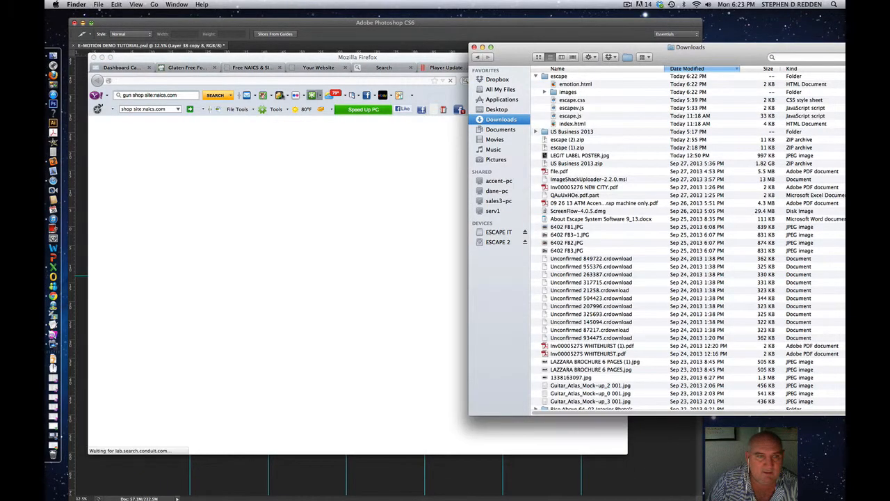
pyautogui.click(153, 64)
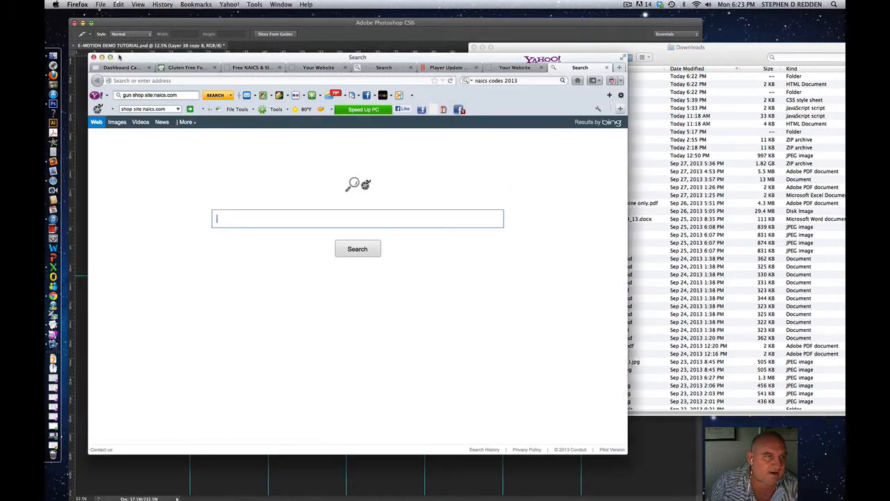
pyautogui.click(100, 5)
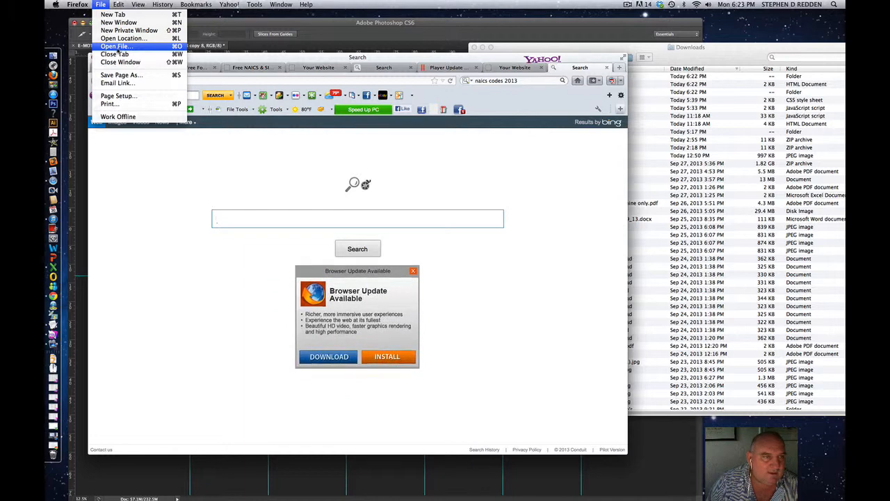
pyautogui.click(121, 47)
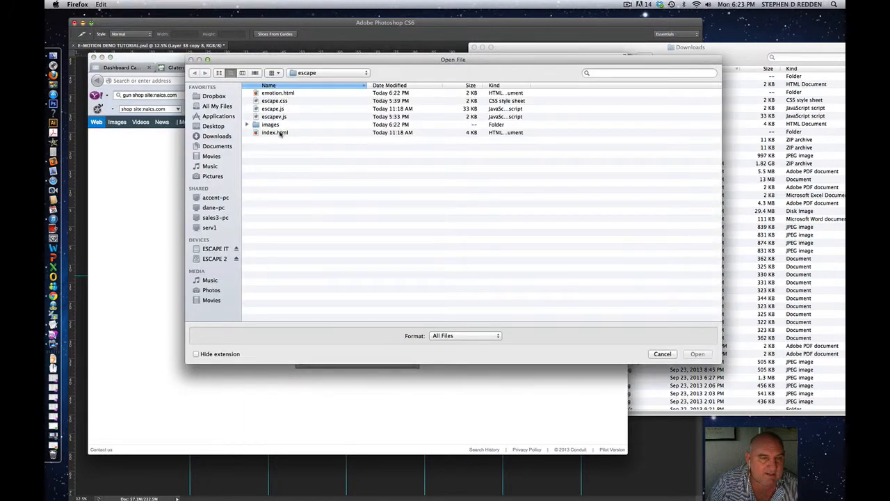
pyautogui.click(280, 133)
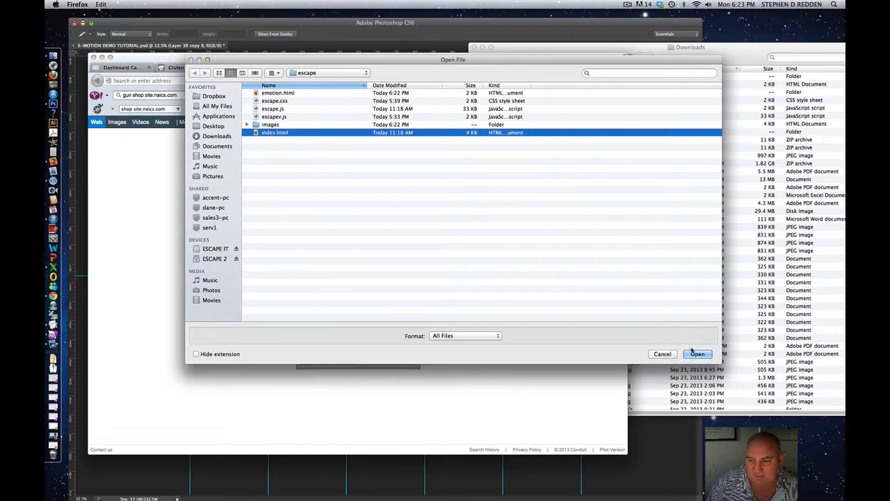
pyautogui.click(697, 354)
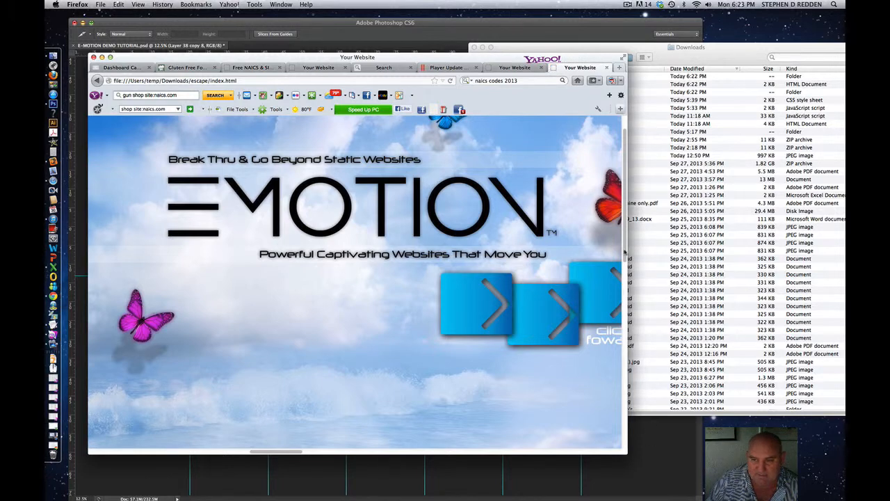
# Step: Examine the website page in the browser from its home quad across the purchase quad and the lower row to the startup quad
pyautogui.moveTo(625, 244); pyautogui.dragTo(626, 221)
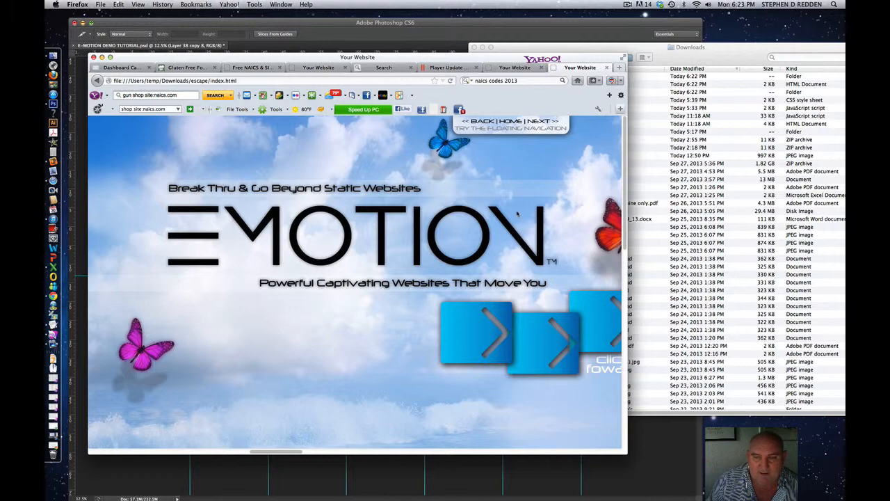
pyautogui.moveTo(290, 452); pyautogui.dragTo(615, 493)
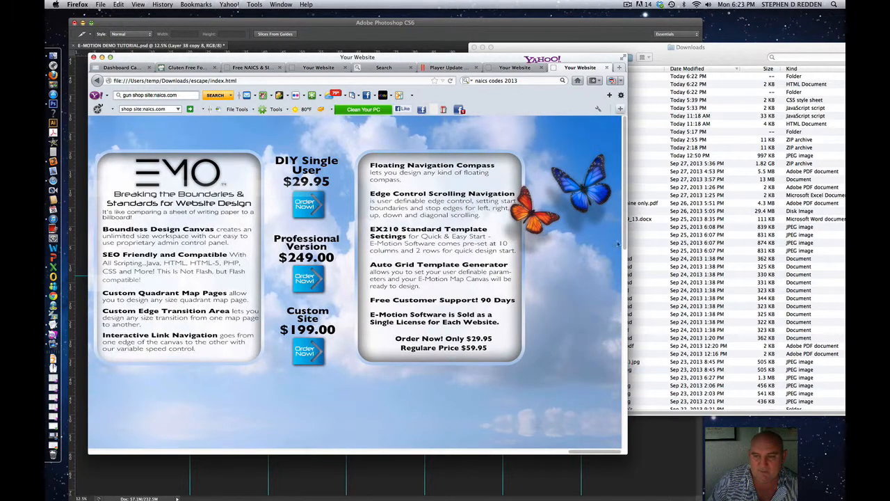
pyautogui.moveTo(617, 244); pyautogui.dragTo(108, 477)
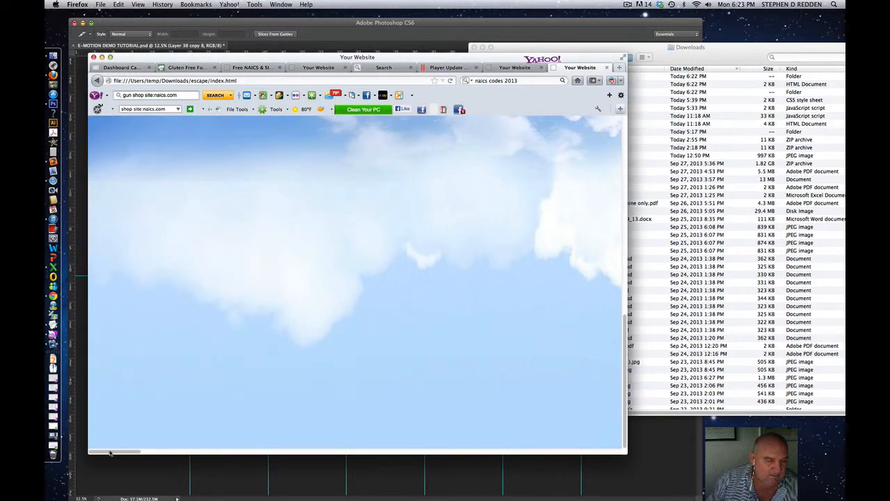
pyautogui.moveTo(111, 453); pyautogui.dragTo(192, 475)
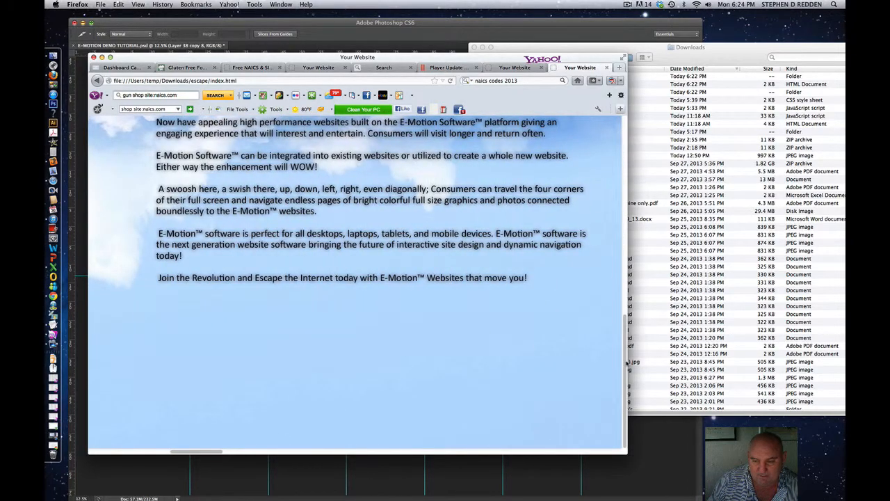
pyautogui.moveTo(626, 362); pyautogui.dragTo(646, 117)
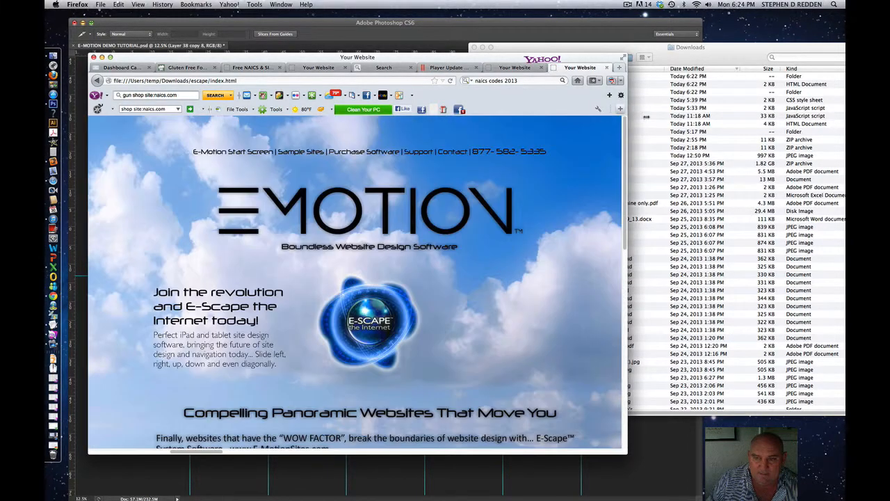